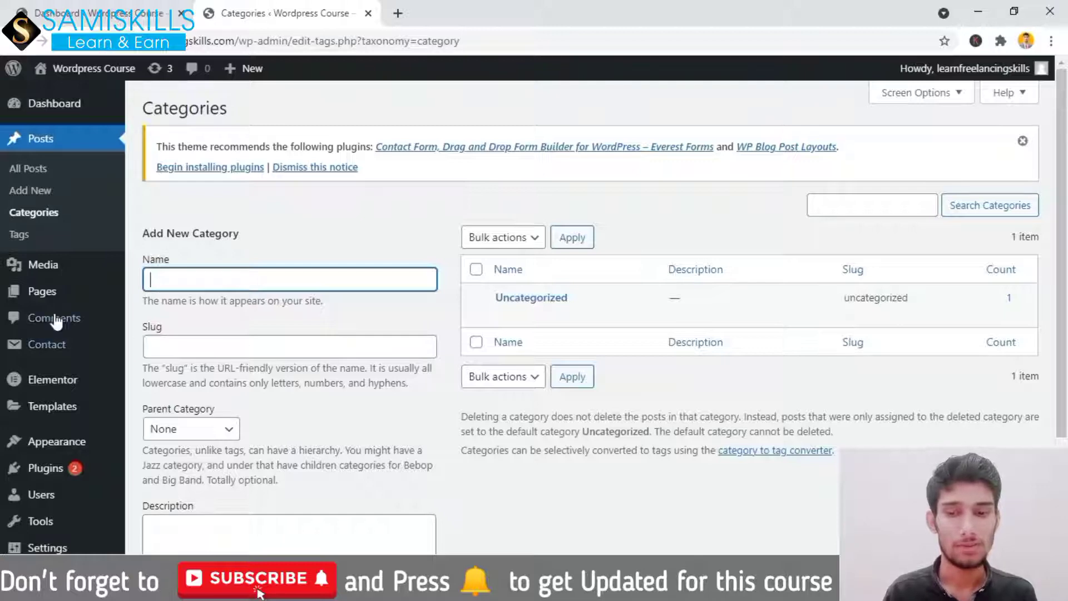
# View the post tags page and the list of all existing posts.
pyautogui.click(57, 234)
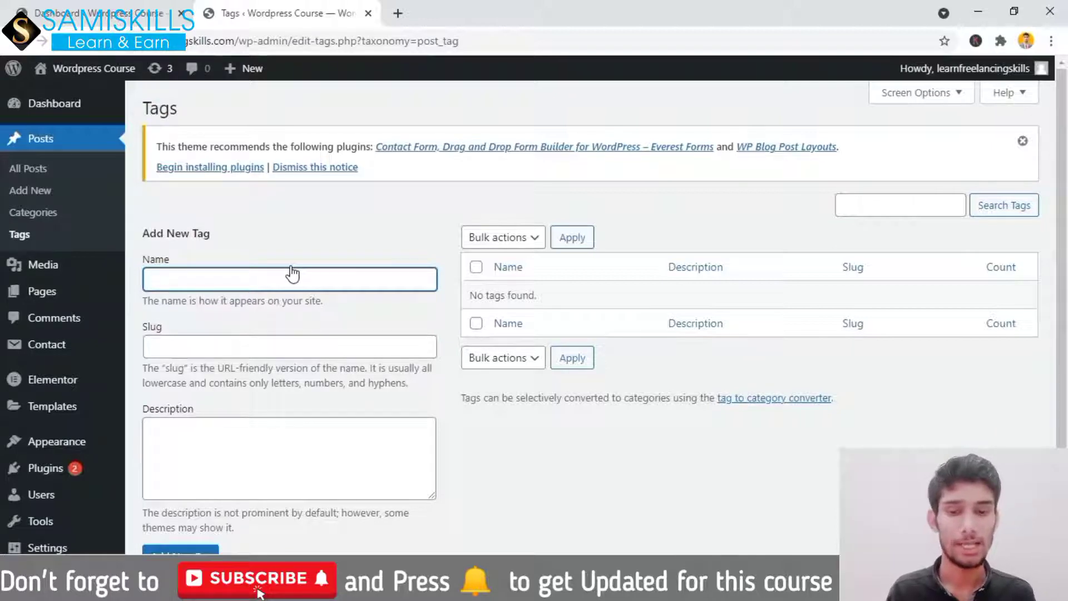
pyautogui.click(31, 173)
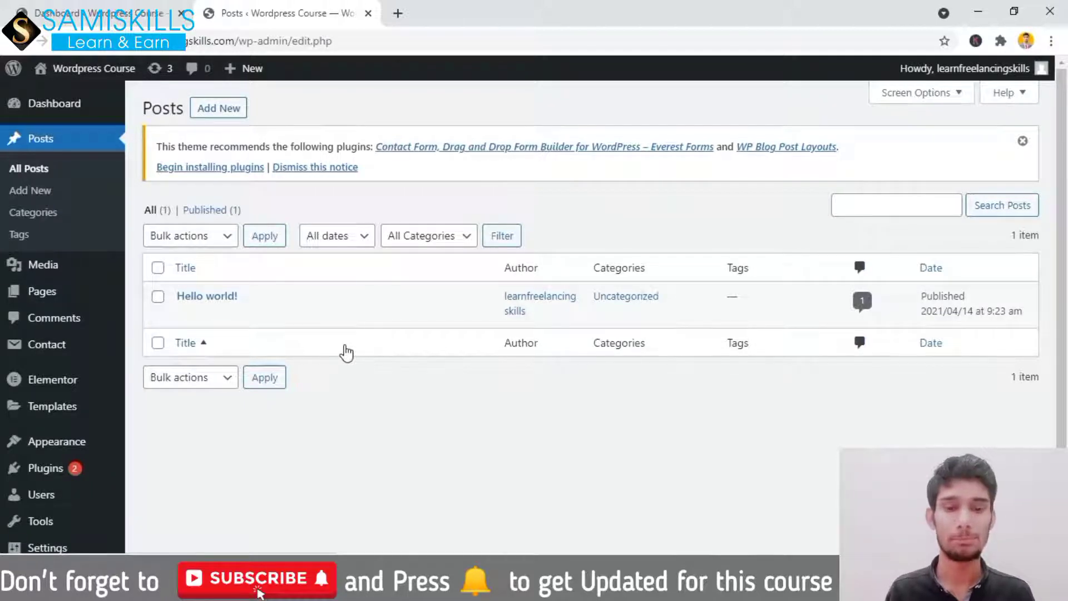
pyautogui.moveTo(346, 353); pyautogui.dragTo(370, 389)
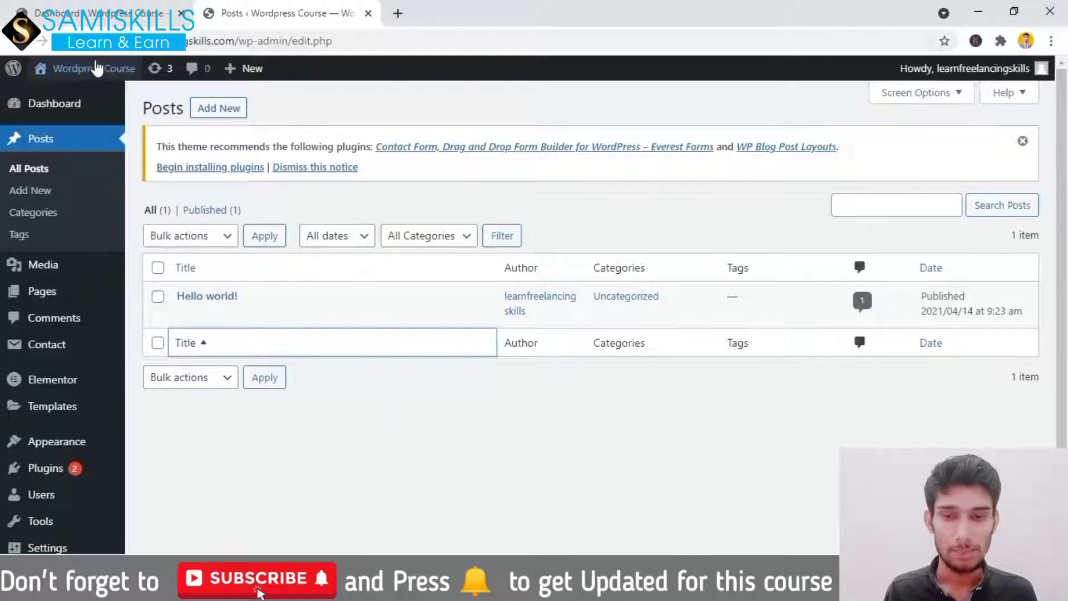
# Visit the live site's front page to see the blog posts, and return to the admin dashboard.
pyautogui.moveTo(99, 81)
pyautogui.click(75, 97)
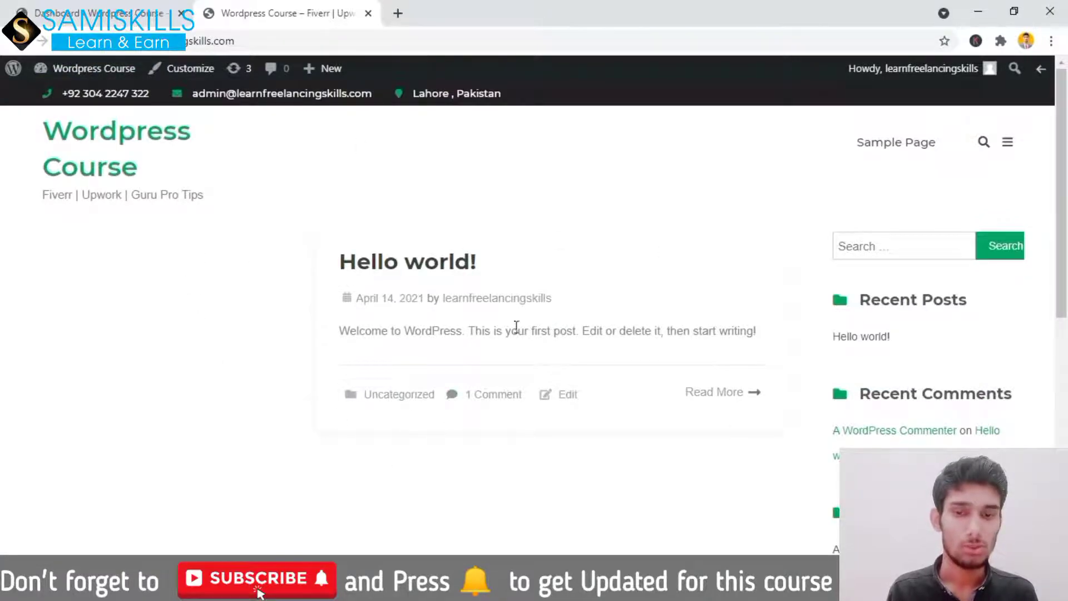
pyautogui.click(72, 13)
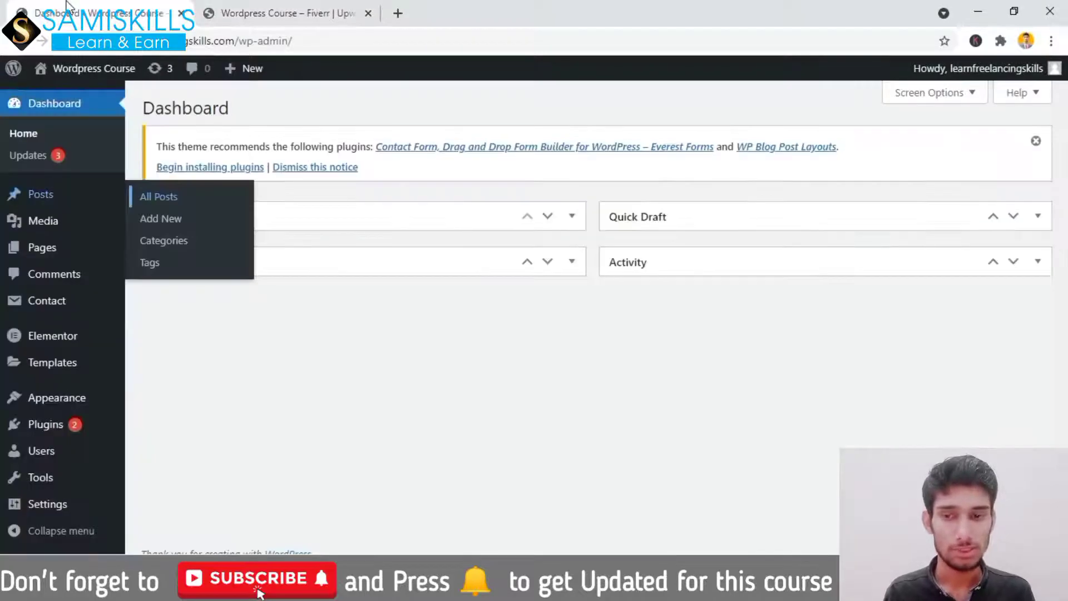
# Start a new blog post and look over its title, content, category and tag fields.
pyautogui.moveTo(41, 198)
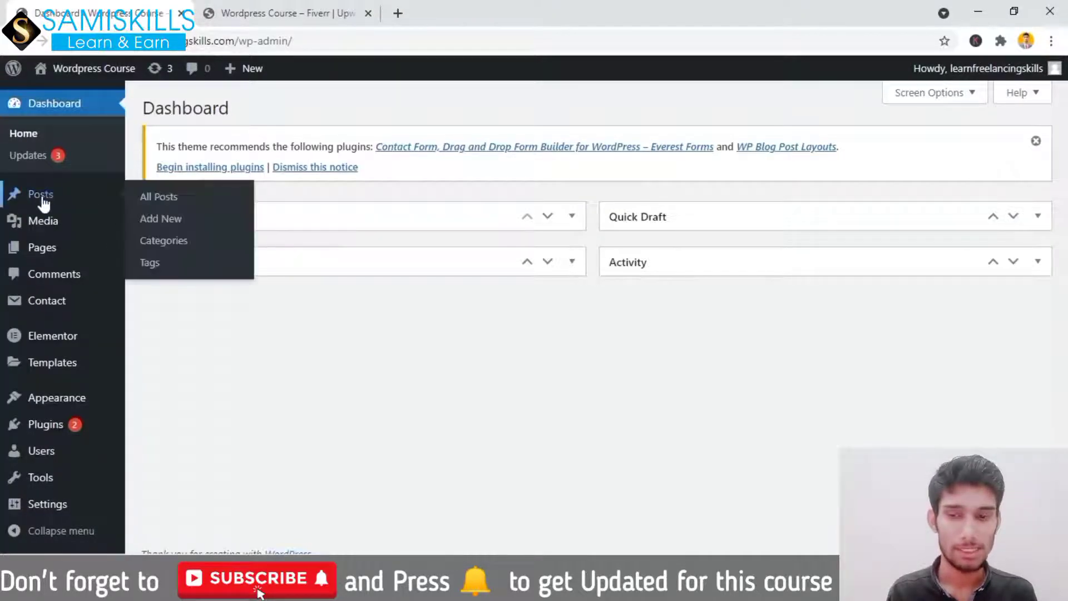
pyautogui.click(162, 223)
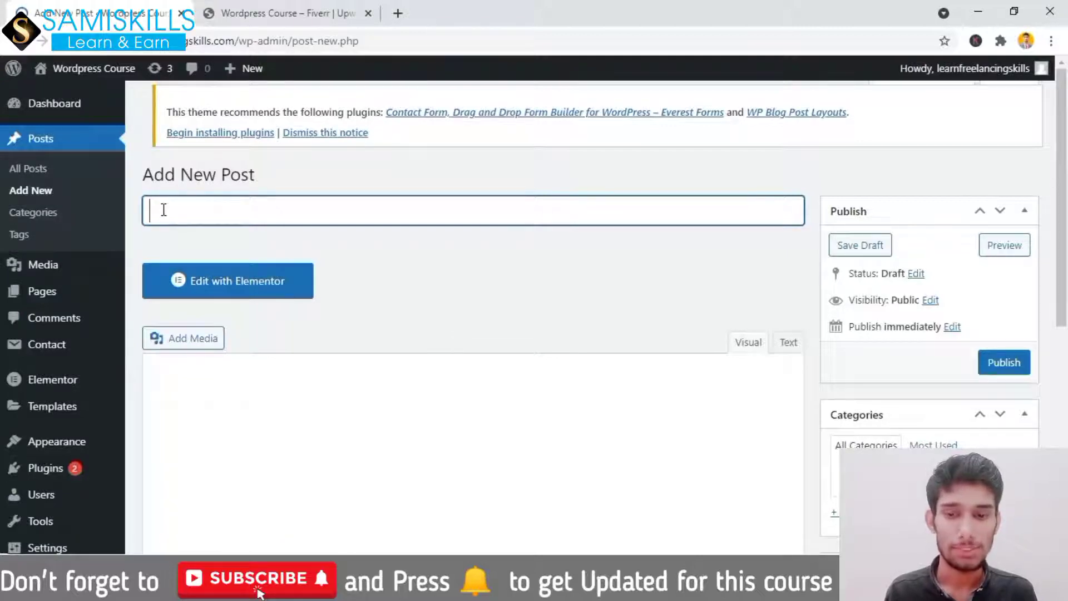
pyautogui.scroll(-4, 1066, 169)
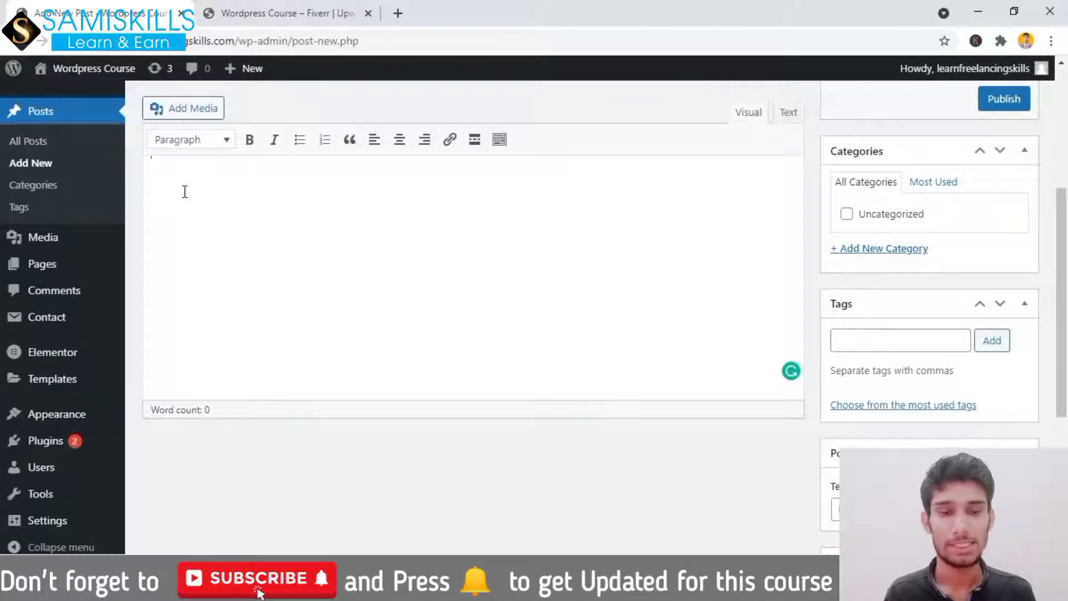
pyautogui.scroll(4, 1062, 223)
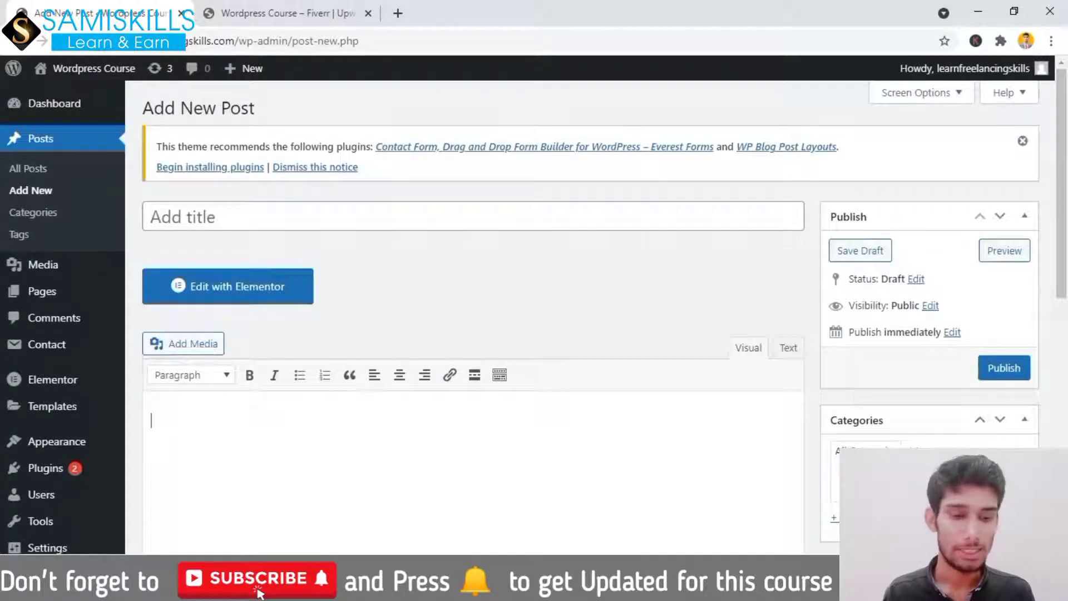
# Copy "Top 10 Freelance Skills in demand" from the Word document and paste it as the new post's title.
pyautogui.click(786, 585)
pyautogui.click(696, 512)
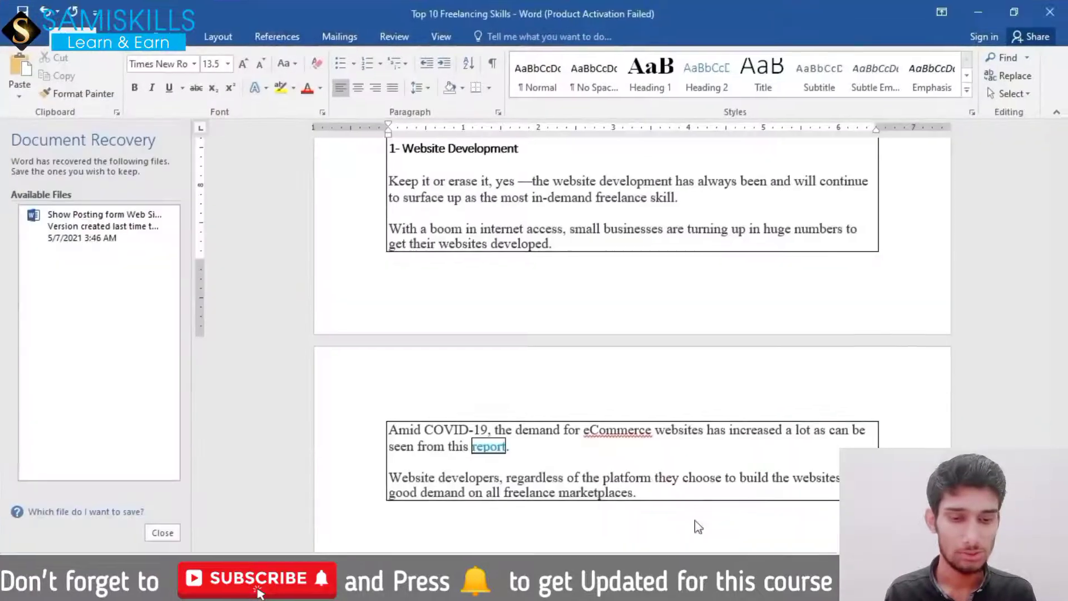
pyautogui.moveTo(1065, 442); pyautogui.dragTo(1064, 144)
pyautogui.moveTo(468, 242); pyautogui.dragTo(788, 241)
pyautogui.hotkey('ctrl', 'c')
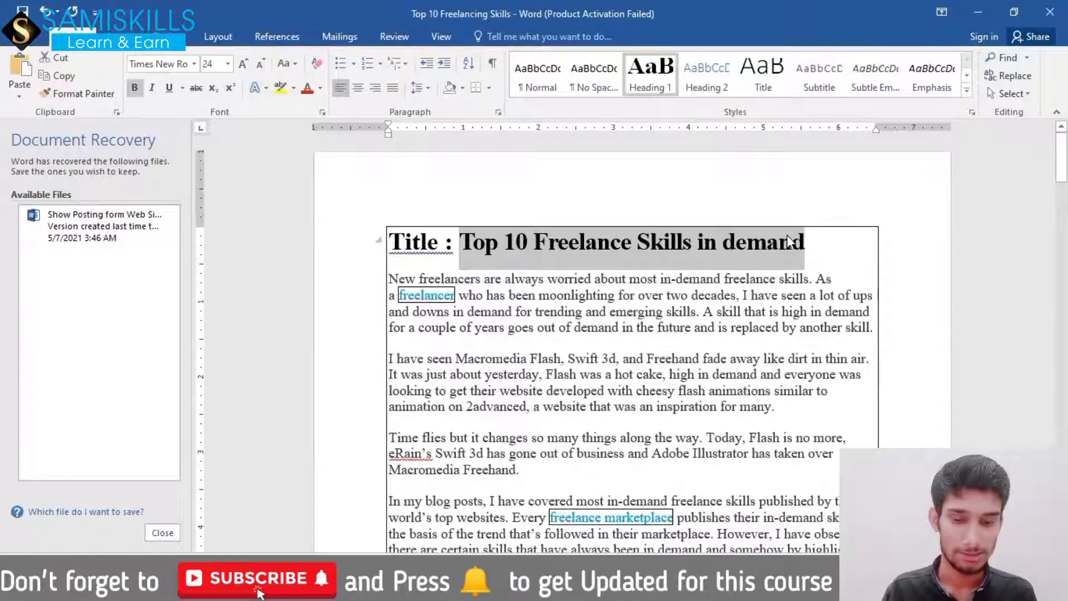
pyautogui.click(977, 12)
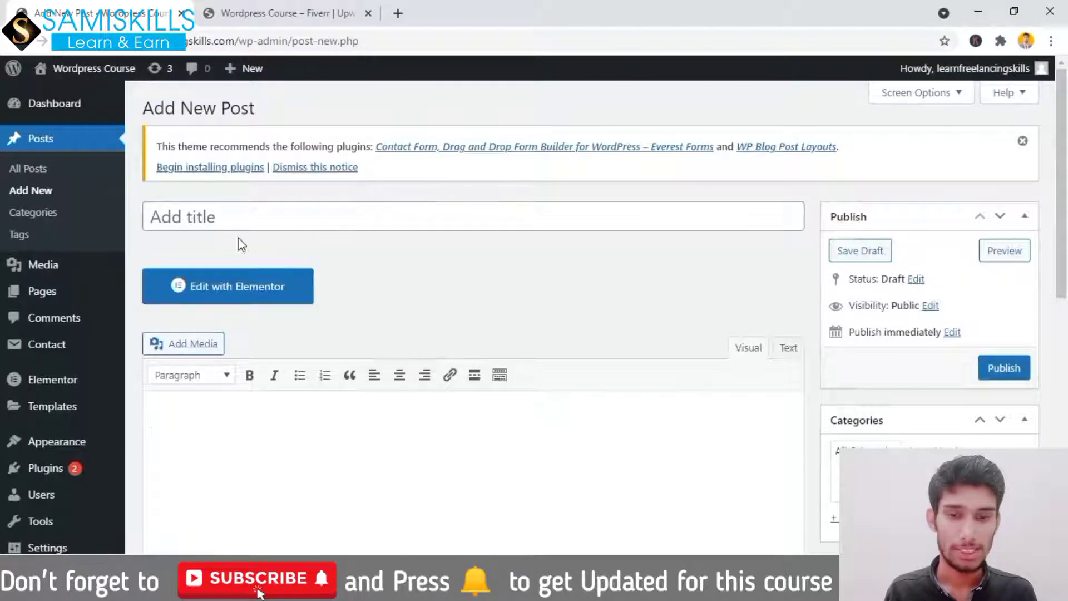
pyautogui.click(233, 216)
pyautogui.hotkey('ctrl', 'v')
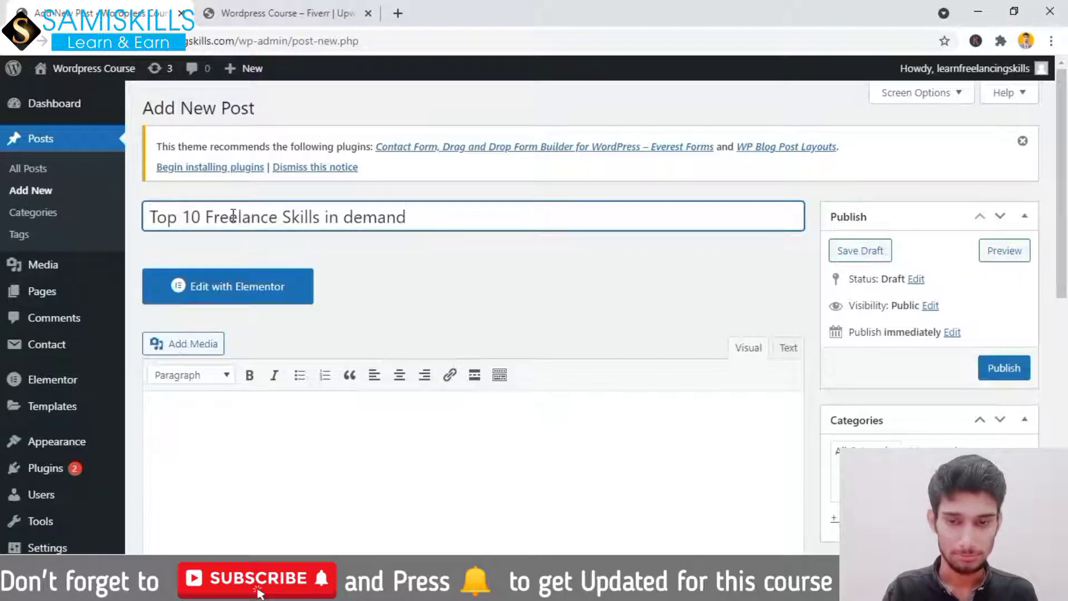
# Copy the entire article from the Word document Top 10 Freelancing Skills and paste it into the post's content area.
pyautogui.click(213, 420)
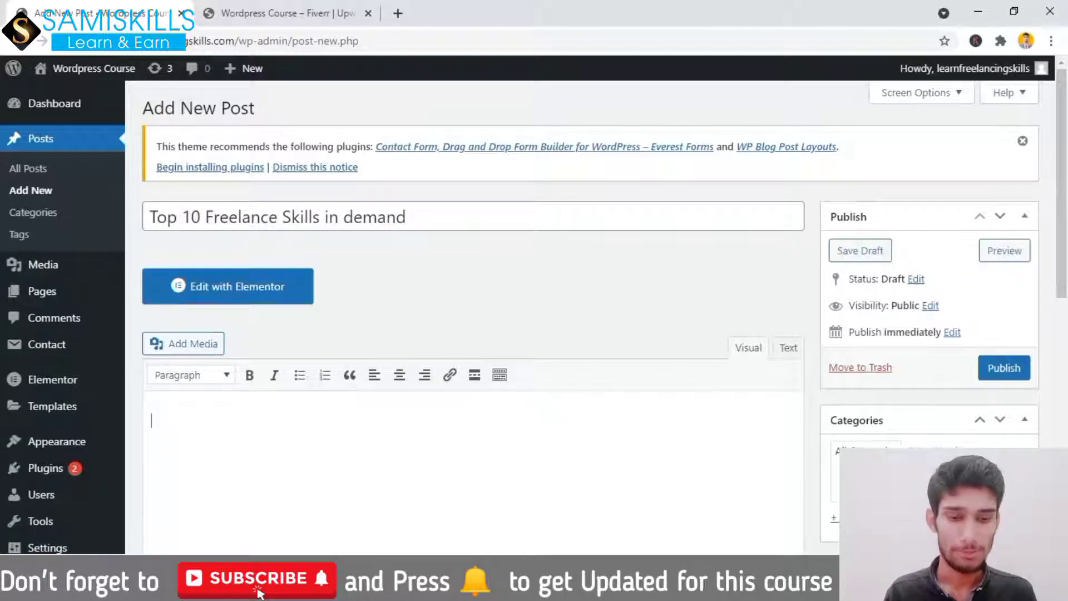
pyautogui.click(744, 523)
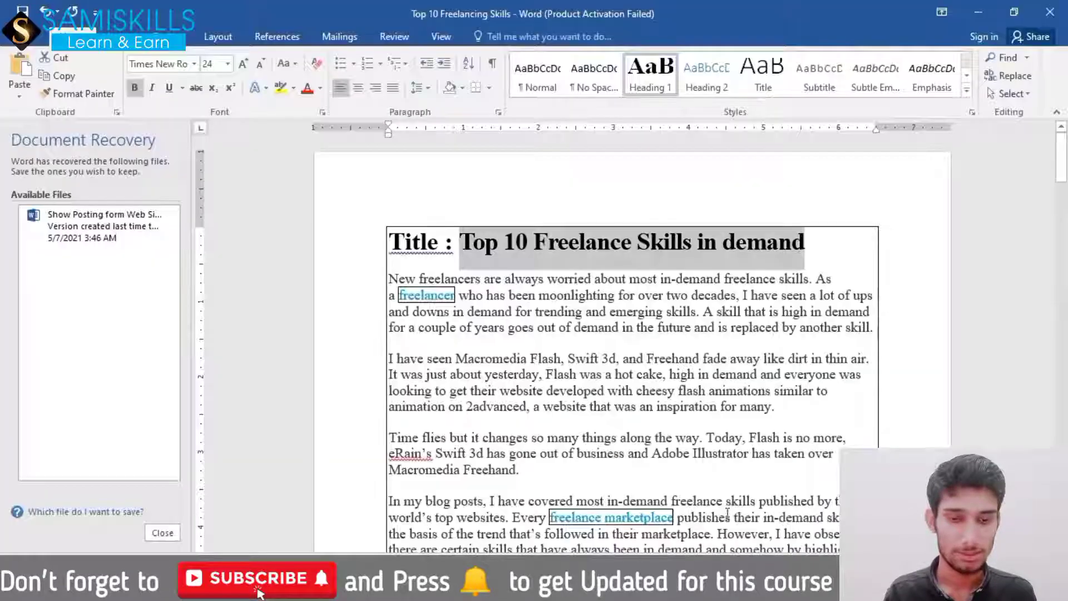
pyautogui.click(492, 335)
pyautogui.hotkey('ctrl', 'a')
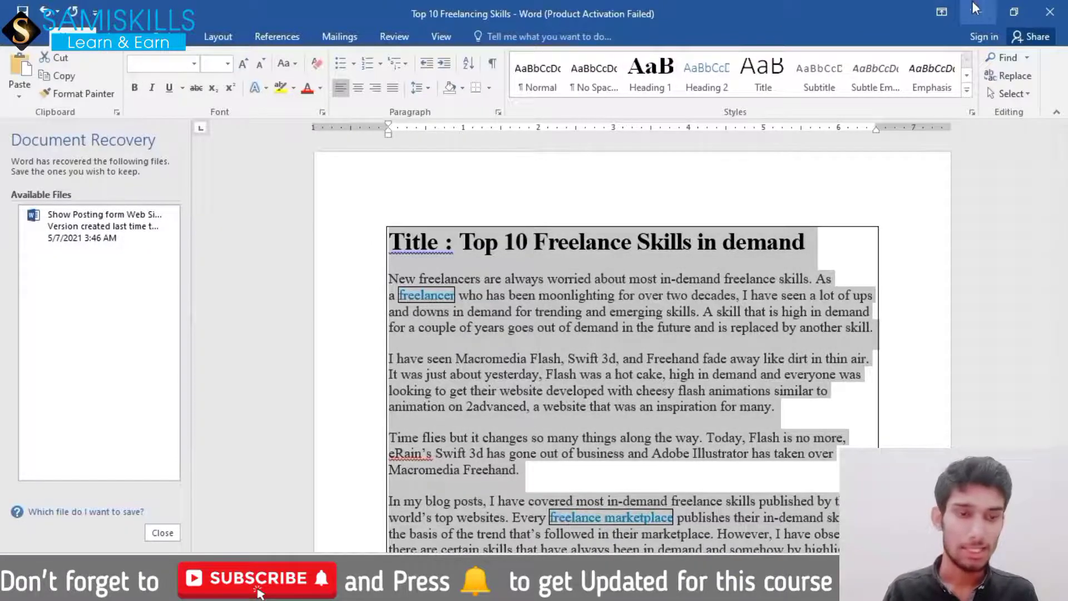
pyautogui.hotkey('alt', 'Tab')
pyautogui.click(242, 404)
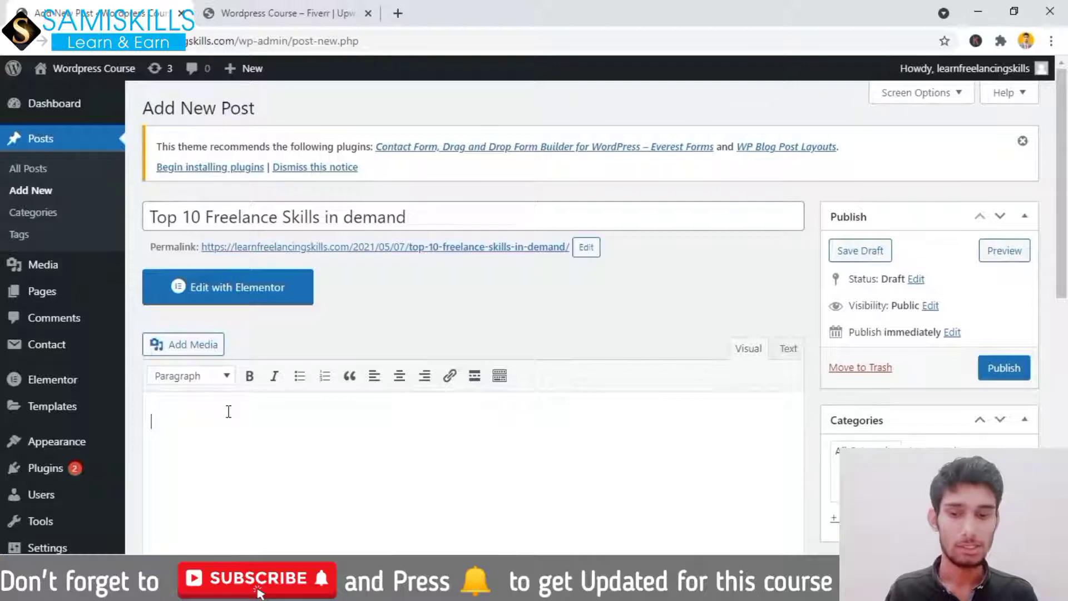
pyautogui.hotkey('ctrl', 'v')
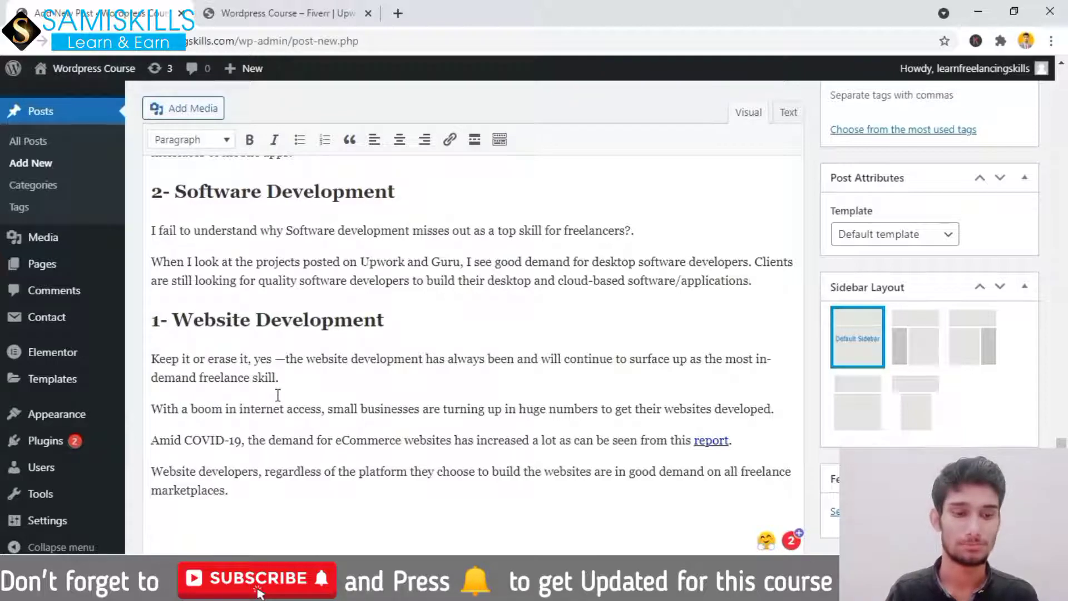
# Delete the duplicate title heading and the empty lines above the article's first paragraph.
pyautogui.moveTo(1062, 476); pyautogui.dragTo(1047, 137)
pyautogui.moveTo(736, 326); pyautogui.dragTo(152, 322)
pyautogui.press('BackSpace')
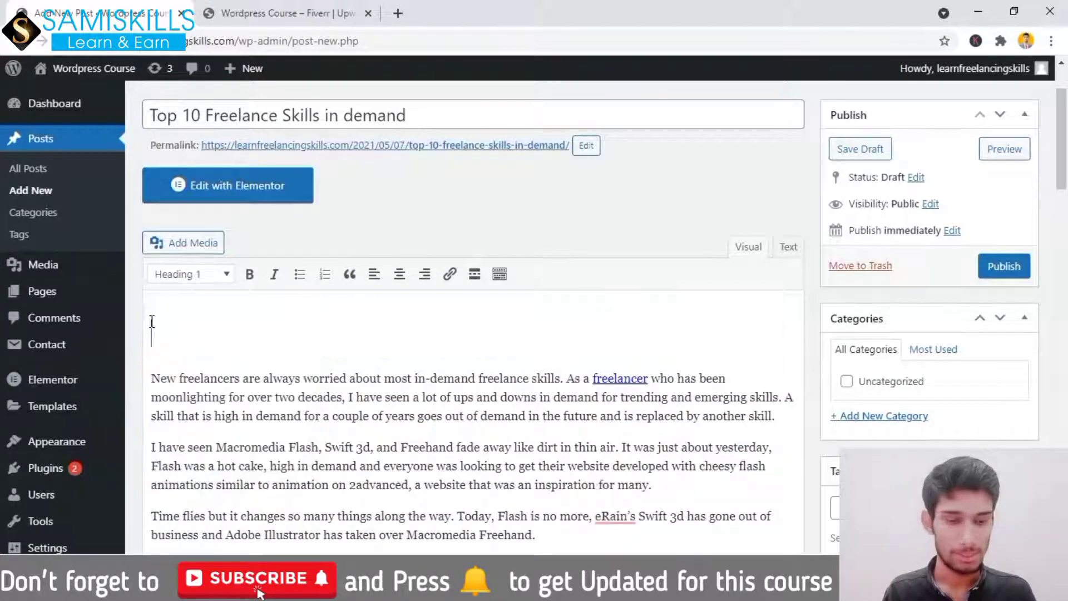
pyautogui.click(155, 358)
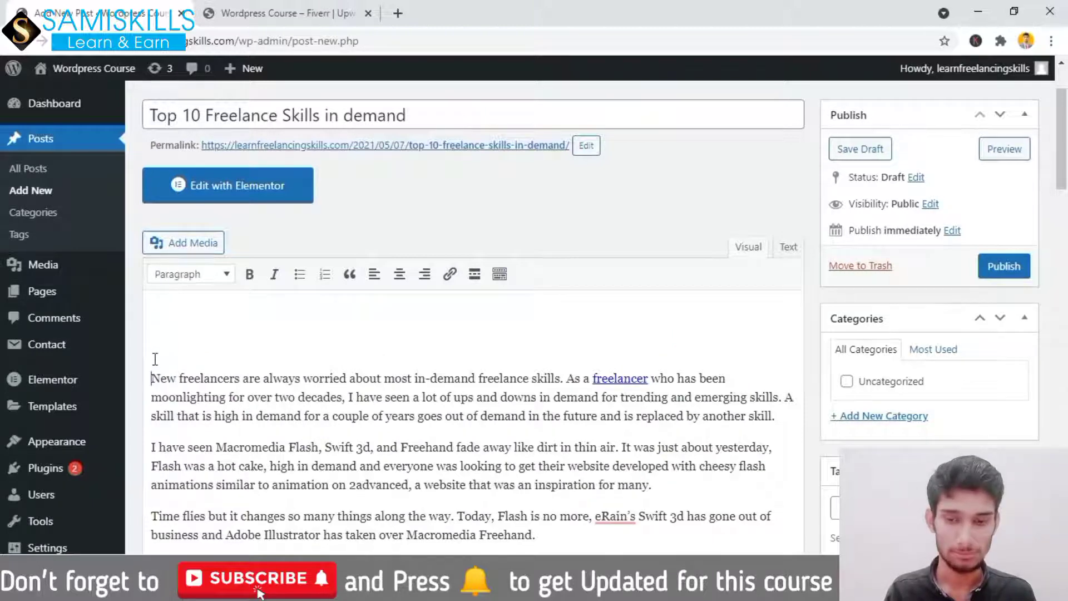
pyautogui.press('BackSpace')
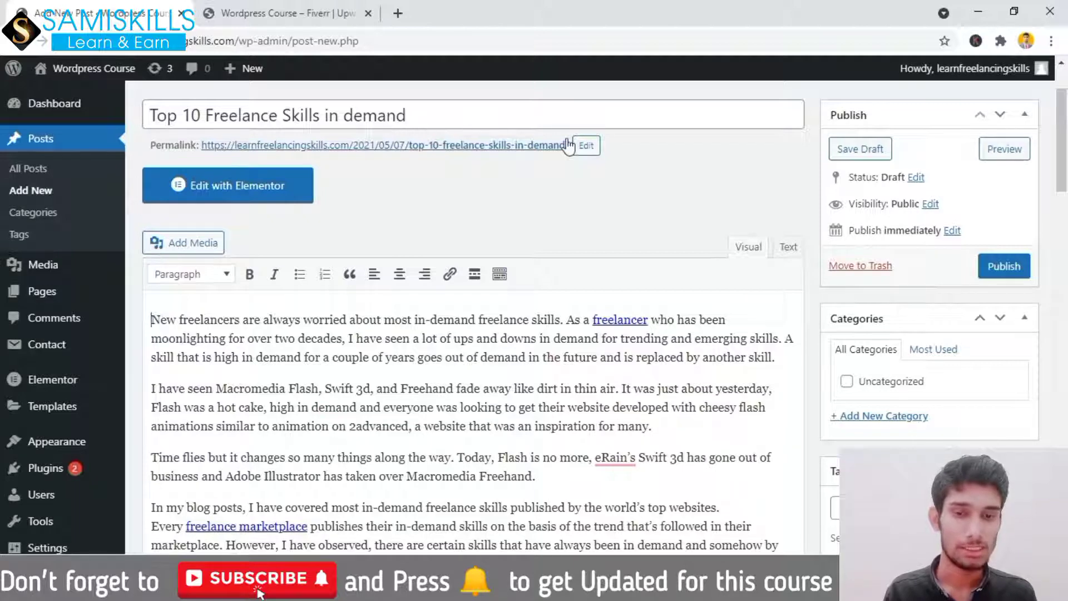
# Open the post's permalink slug for editing and accept it as top-10-freelance-skills-in-demand.
pyautogui.click(590, 151)
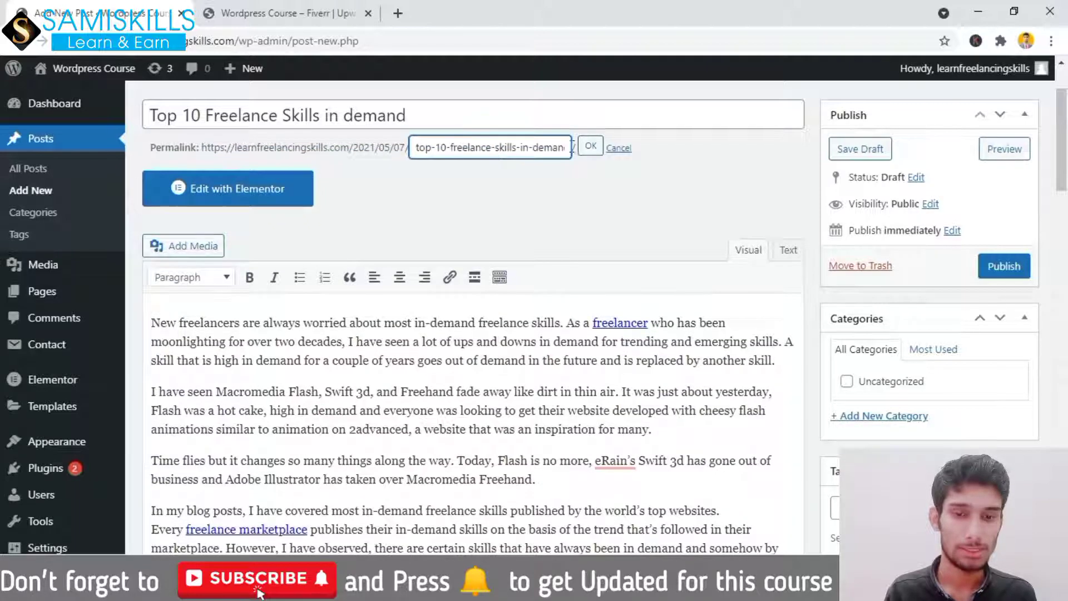
pyautogui.click(591, 149)
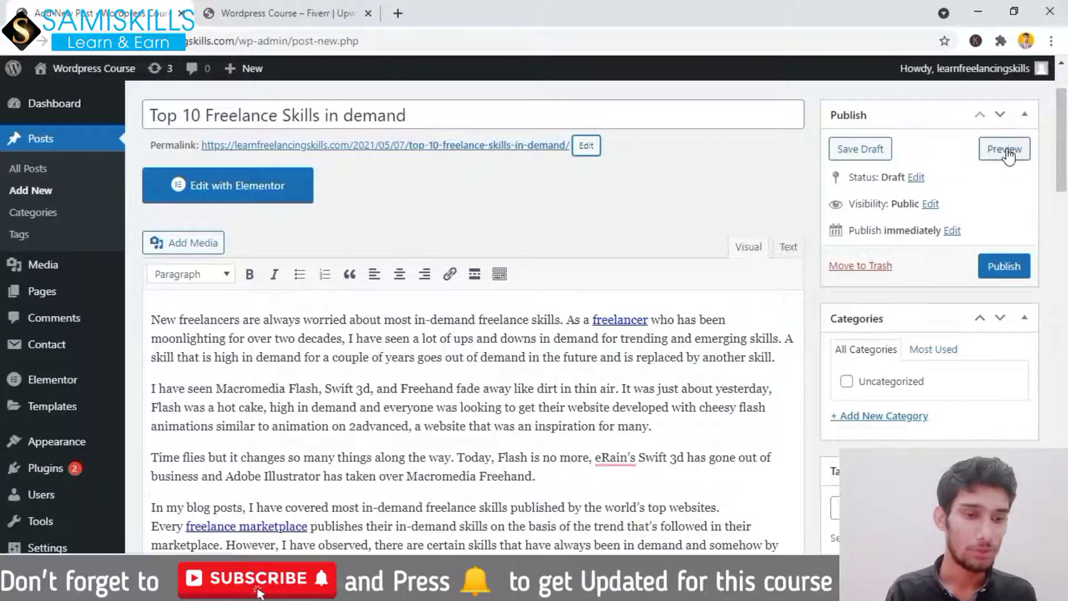
pyautogui.click(861, 159)
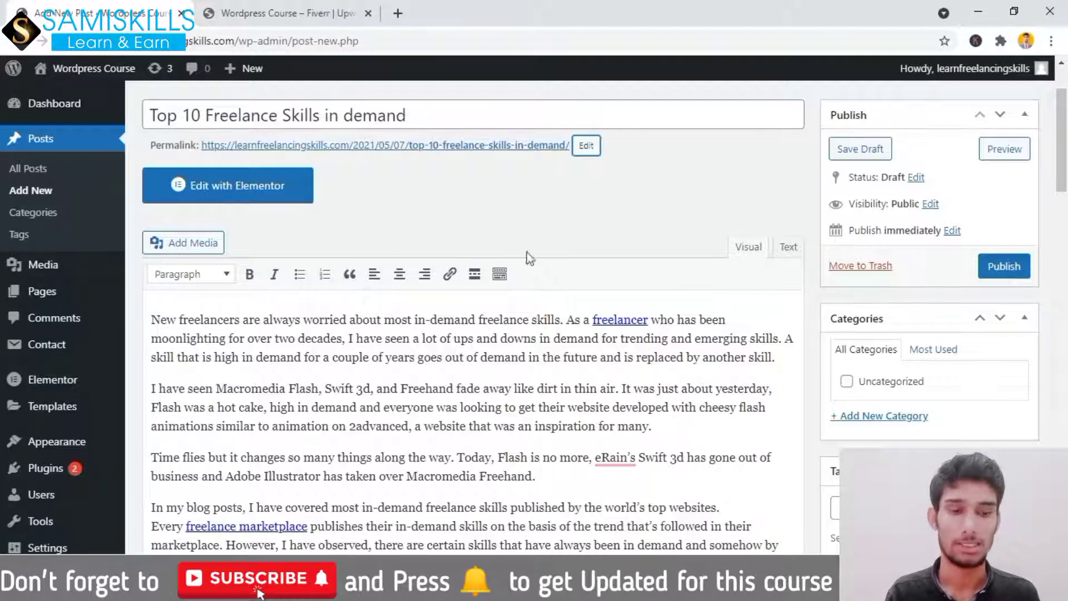
# Preview the unpublished post on the site and look through its layout and text.
pyautogui.click(1006, 150)
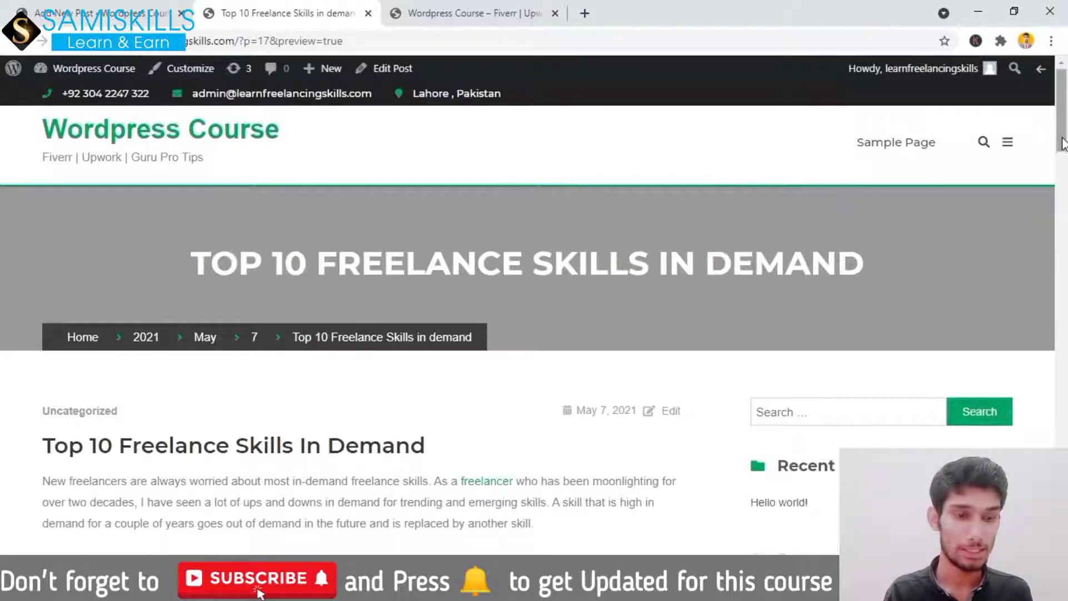
pyautogui.scroll(-2, 1066, 158)
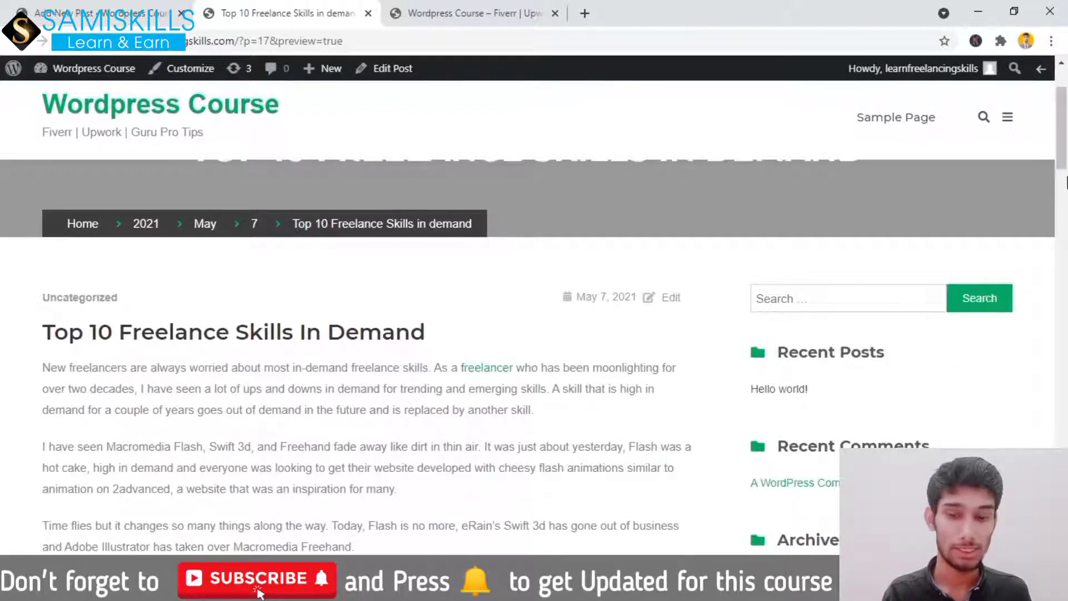
pyautogui.scroll(-3, 1065, 181)
pyautogui.moveTo(1066, 181); pyautogui.dragTo(1062, 139)
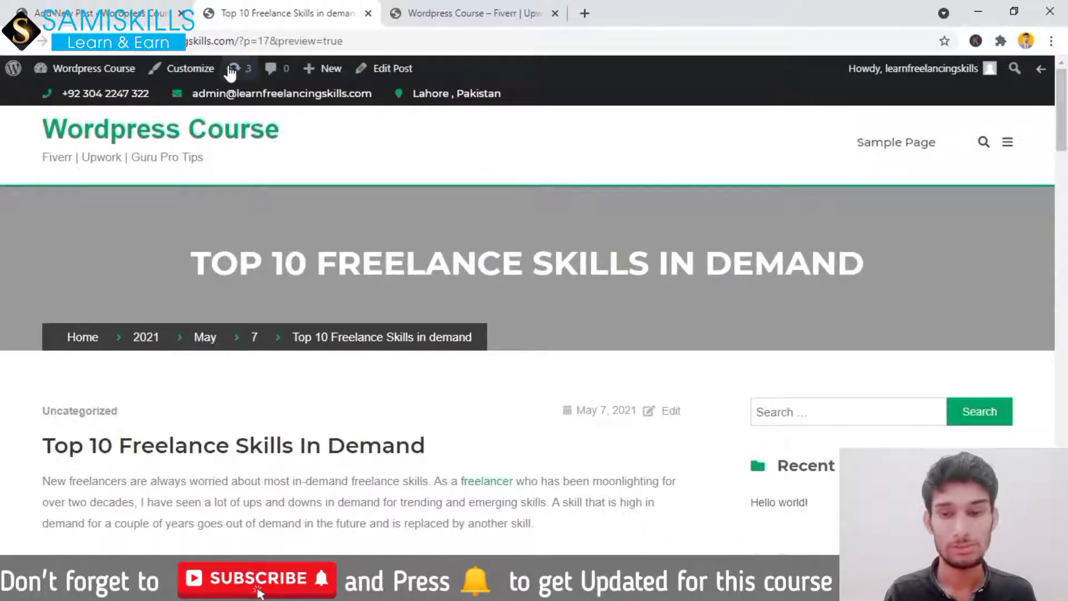
# Return to the post editor and publish the Top 10 Freelance Skills in demand post.
pyautogui.click(122, 5)
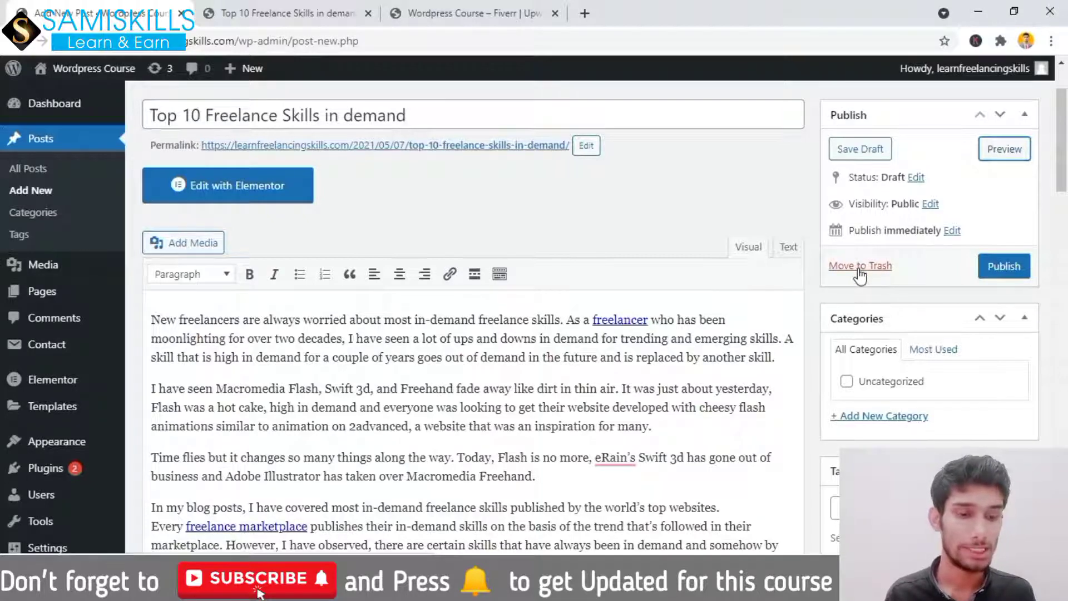
pyautogui.click(1004, 272)
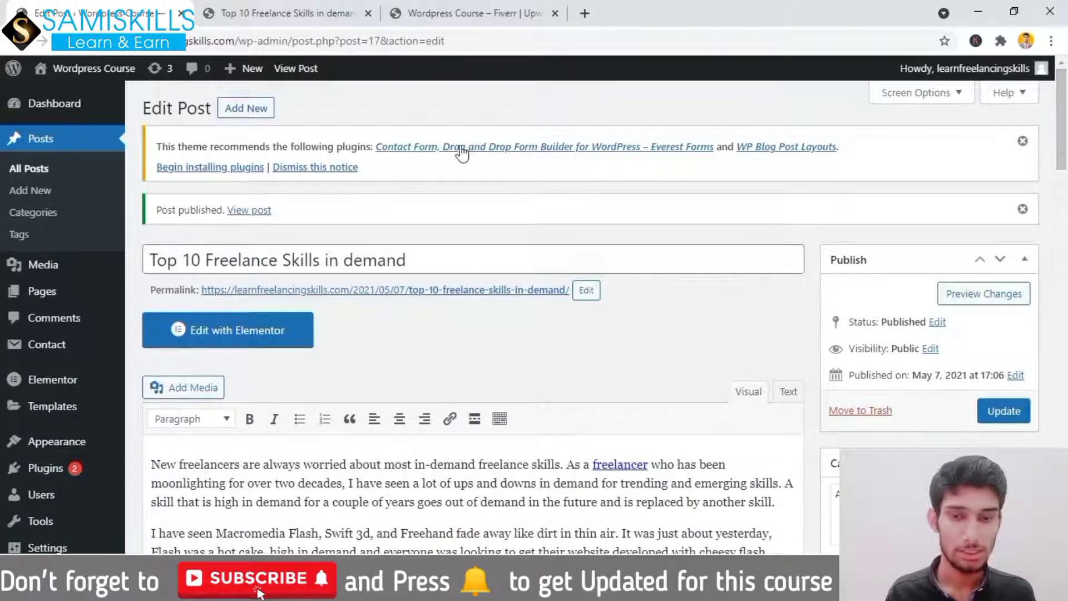
# Refresh the live site's front page, open the newly published post and look through the article.
pyautogui.click(482, 10)
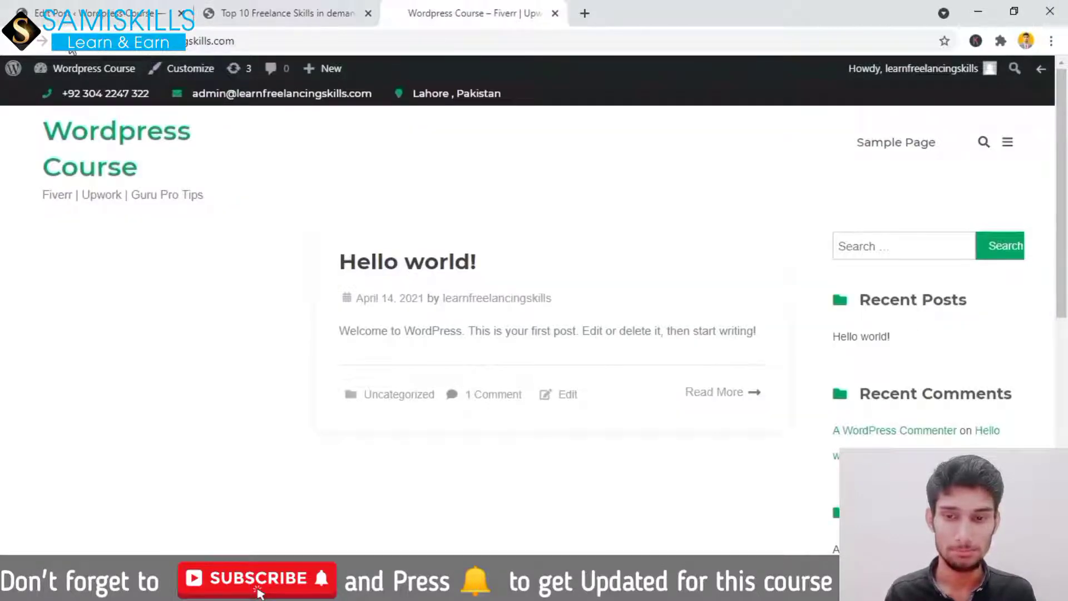
pyautogui.click(390, 300)
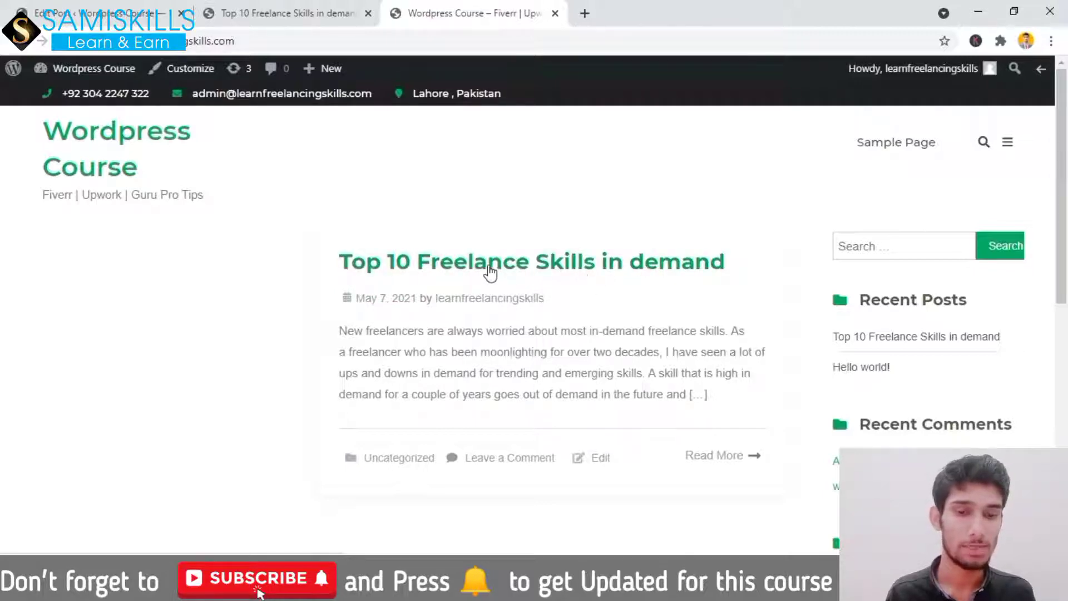
pyautogui.click(489, 273)
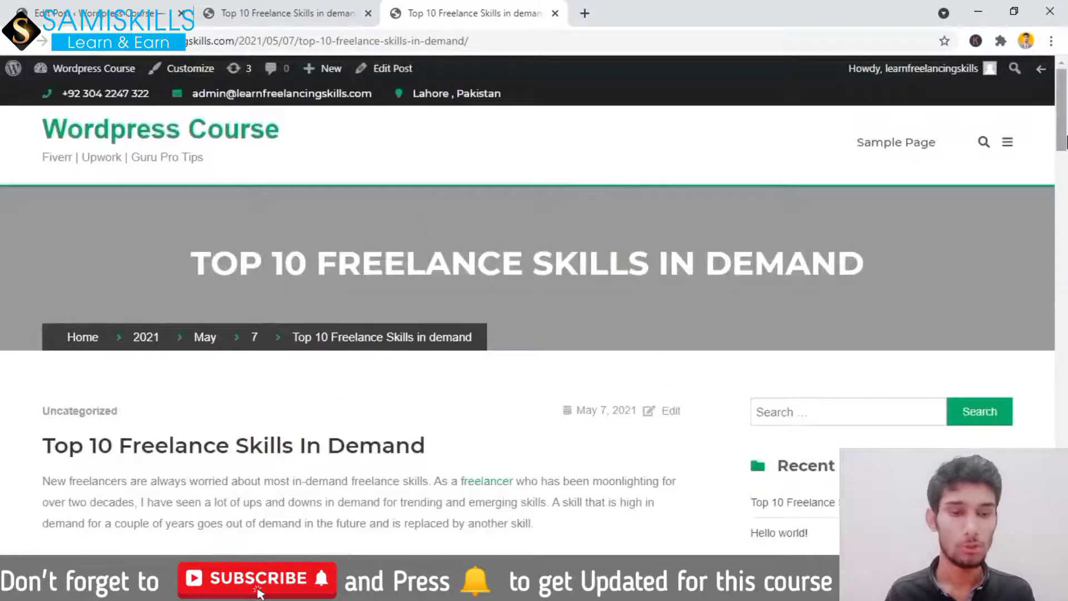
pyautogui.moveTo(1063, 128); pyautogui.dragTo(1066, 381)
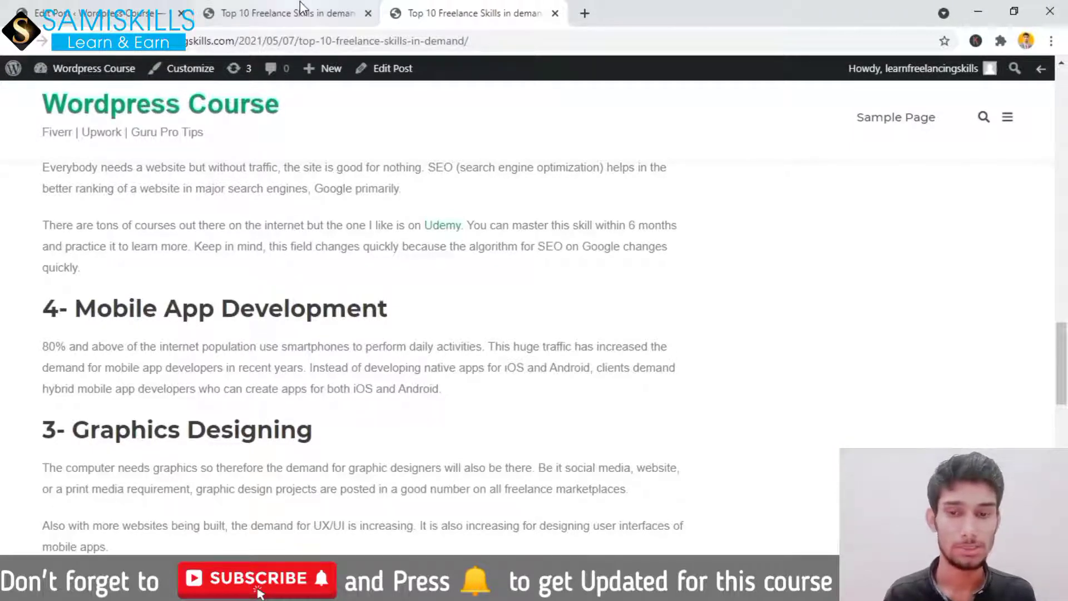
# Return to the post editor, copy the post title and add it as the tag Top 10 Freelance Skills in demand.
pyautogui.click(127, 6)
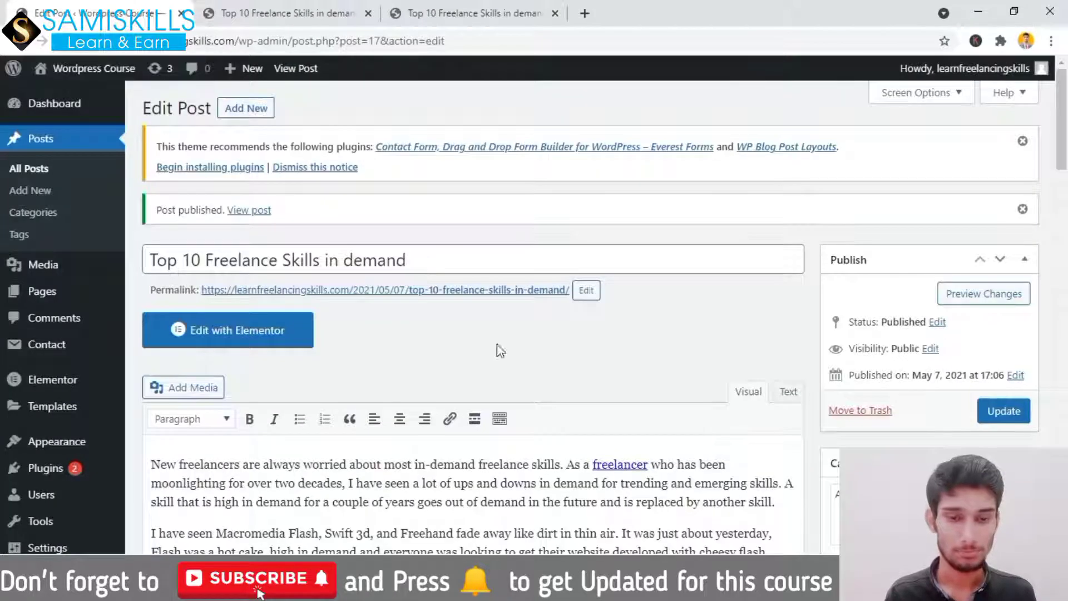
pyautogui.moveTo(1064, 147); pyautogui.dragTo(1066, 219)
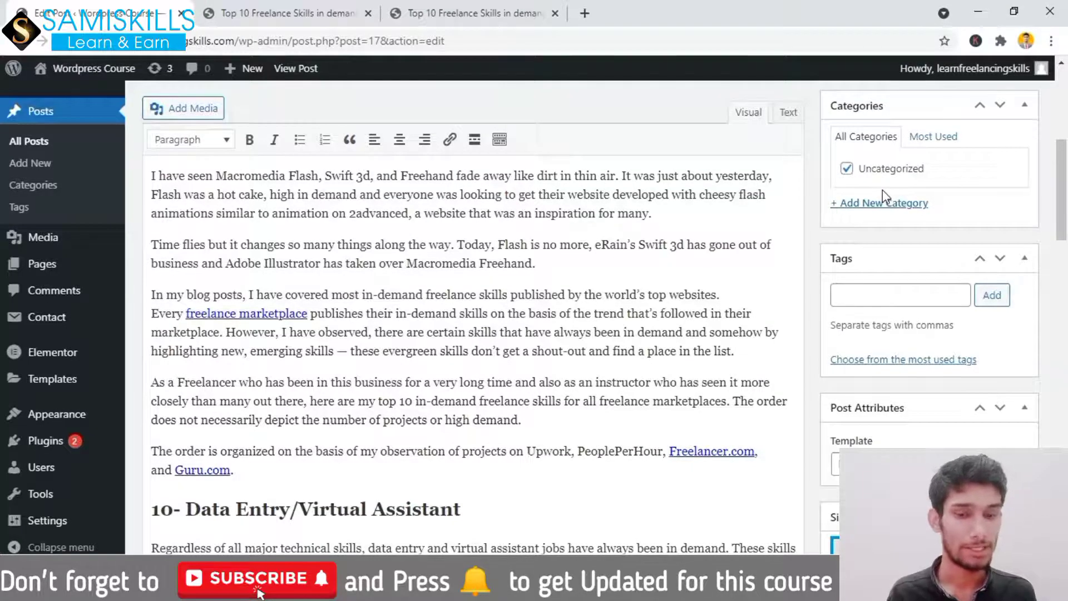
pyautogui.click(881, 301)
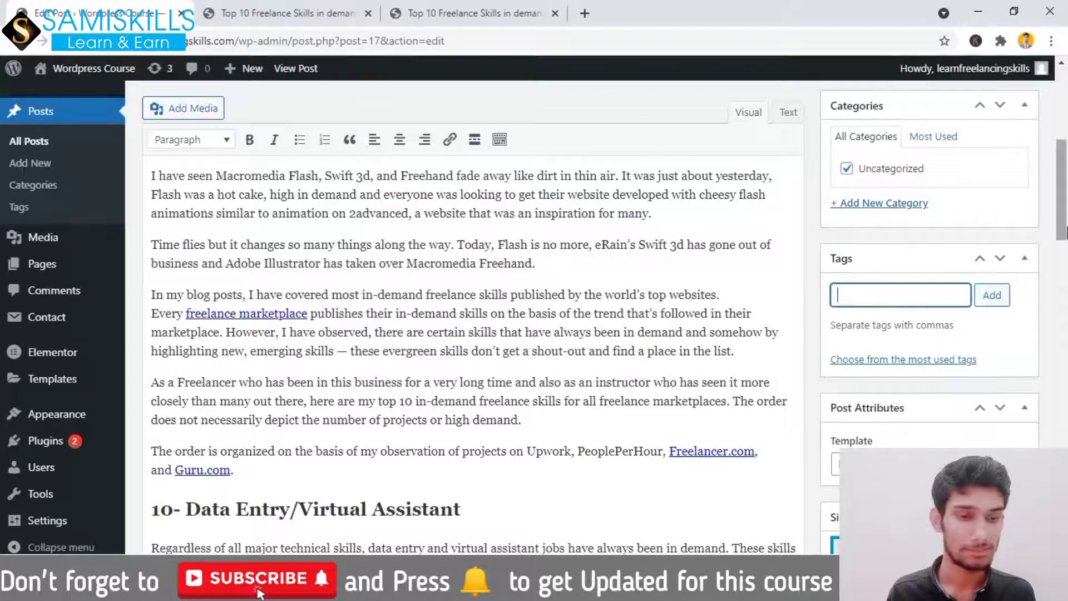
pyautogui.scroll(6, 667, 234)
pyautogui.moveTo(414, 261); pyautogui.dragTo(154, 265)
pyautogui.hotkey('ctrl', 'c')
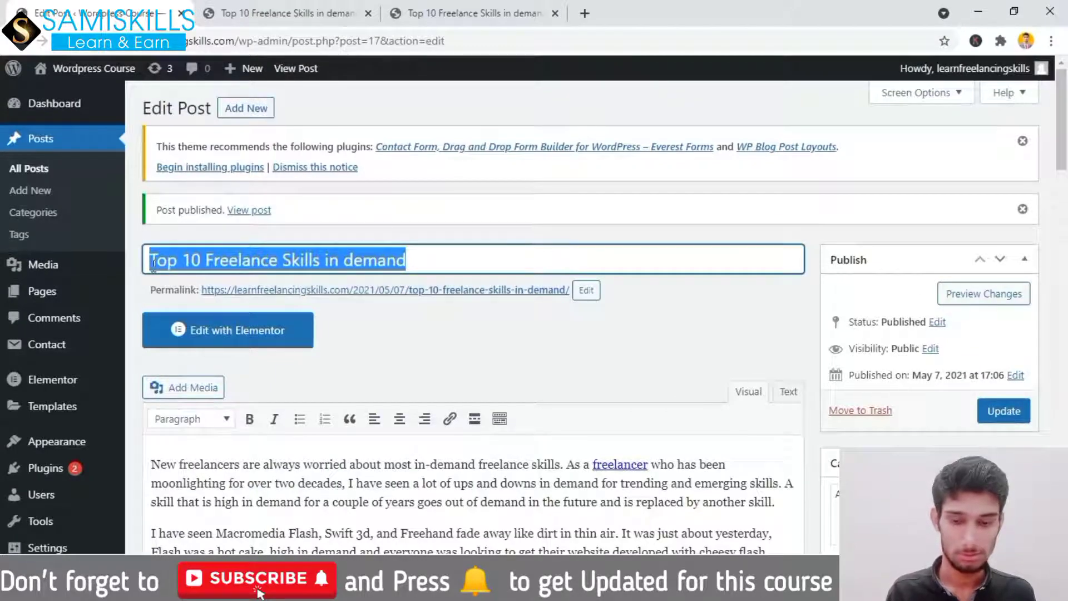
pyautogui.moveTo(1061, 143); pyautogui.dragTo(1061, 246)
pyautogui.click(879, 130)
pyautogui.hotkey('ctrl', 'v')
pyautogui.click(990, 136)
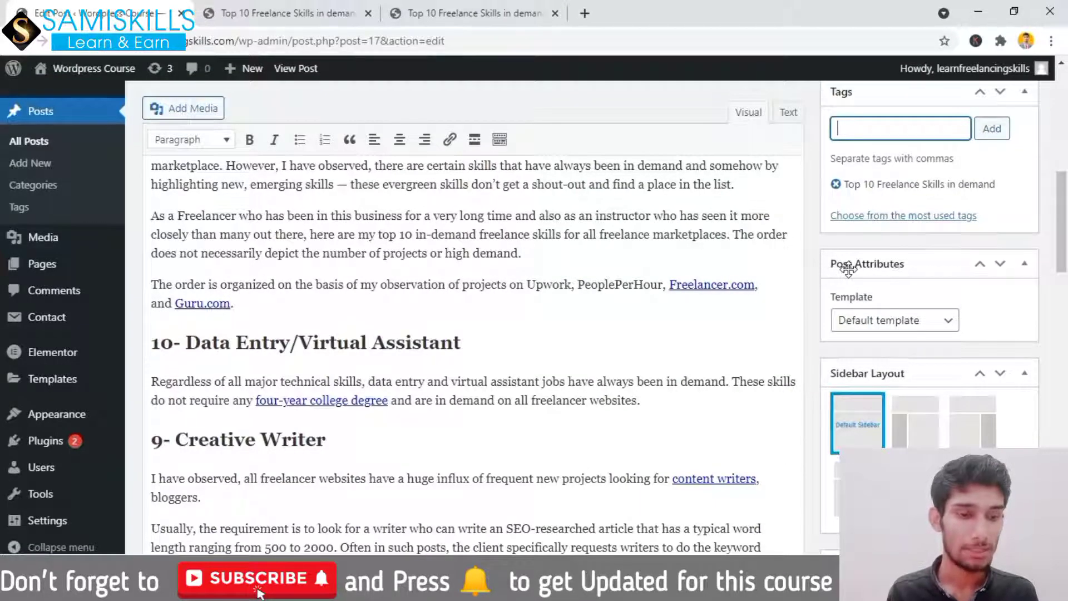
# Examine the post's template choices and sidebar layout options, and look over the rest of the edit page.
pyautogui.click(872, 324)
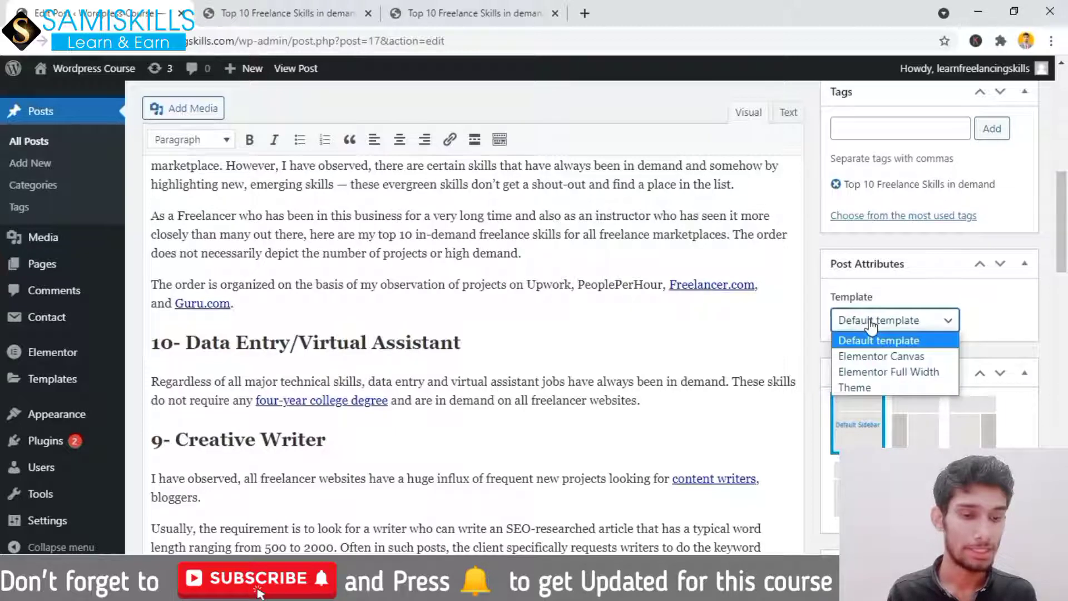
pyautogui.click(871, 325)
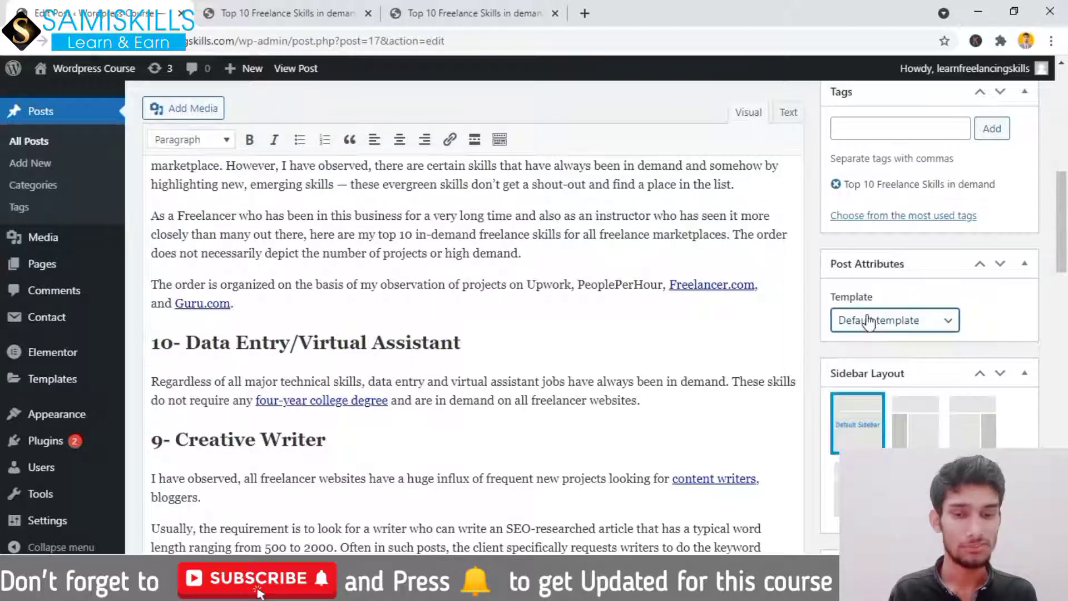
pyautogui.moveTo(1067, 231); pyautogui.dragTo(1067, 271)
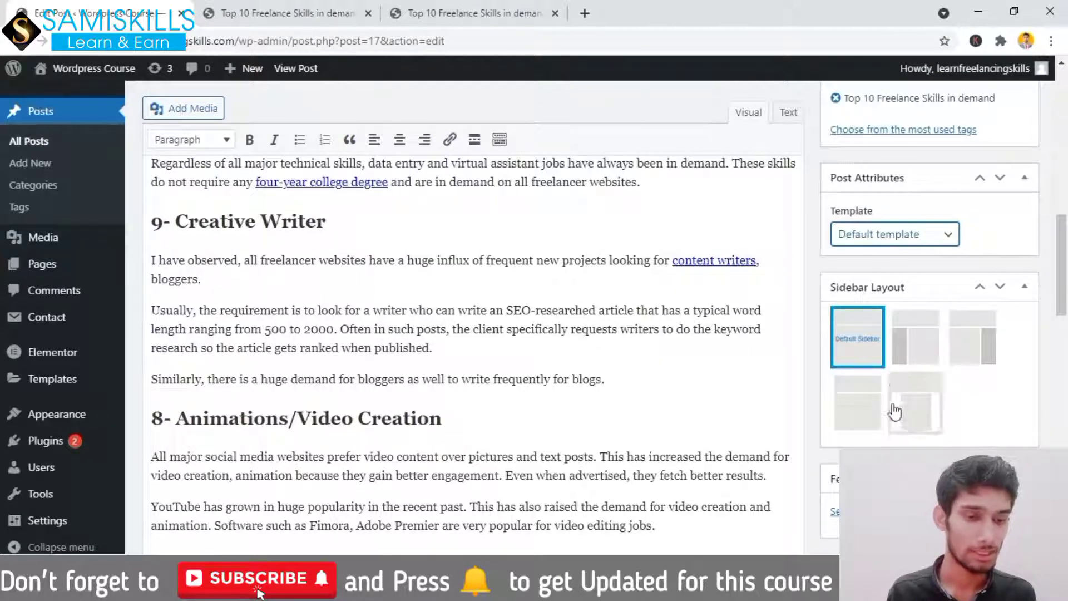
pyautogui.scroll(-15, 1065, 318)
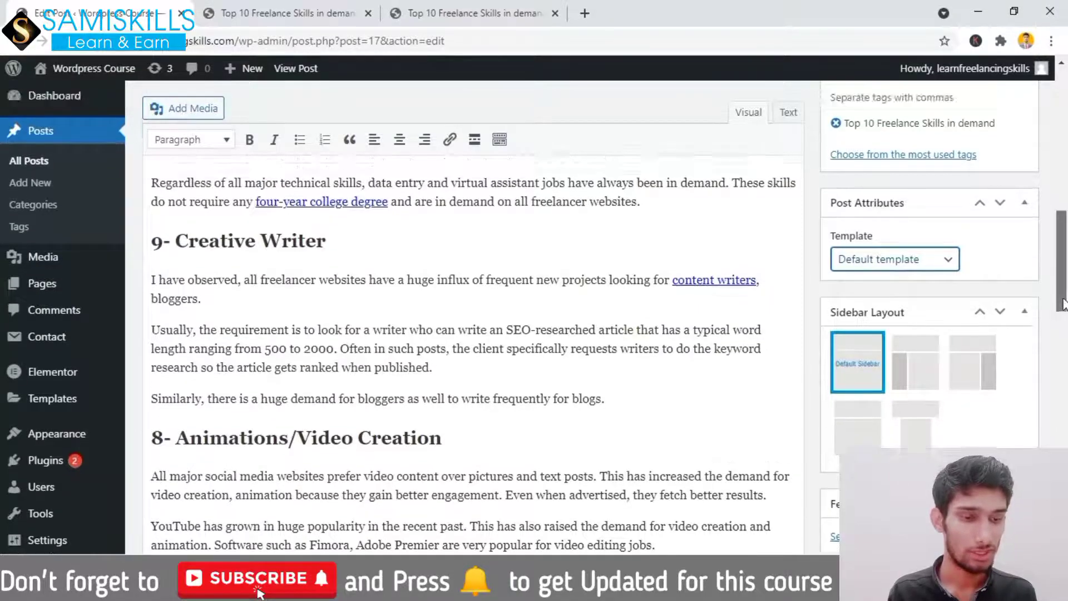
pyautogui.scroll(-5, 1048, 304)
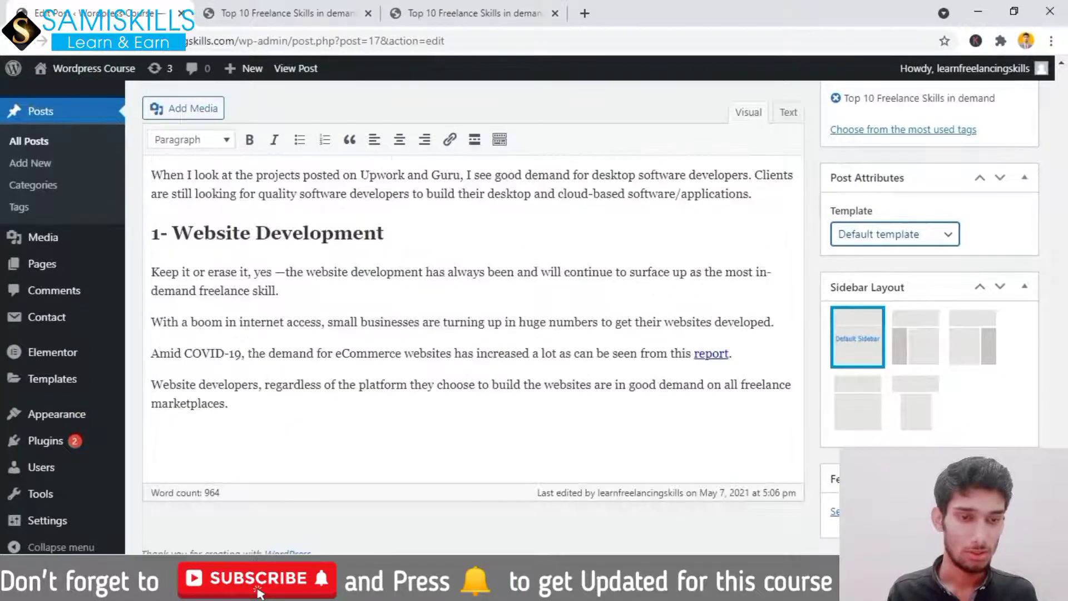
pyautogui.scroll(15, 1048, 304)
pyautogui.scroll(10, 1048, 303)
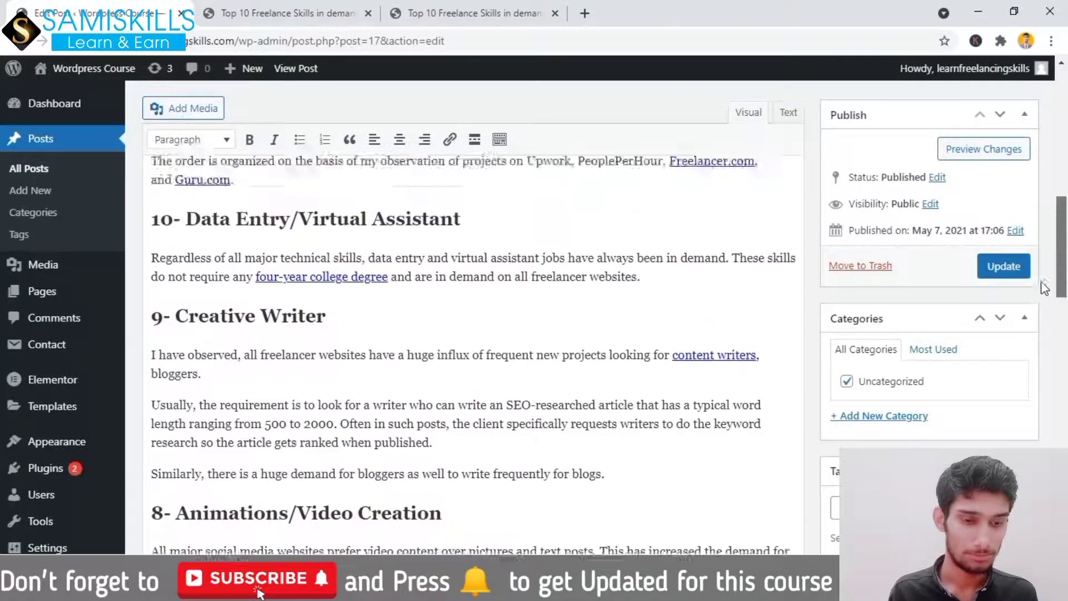
pyautogui.scroll(-6, 1037, 136)
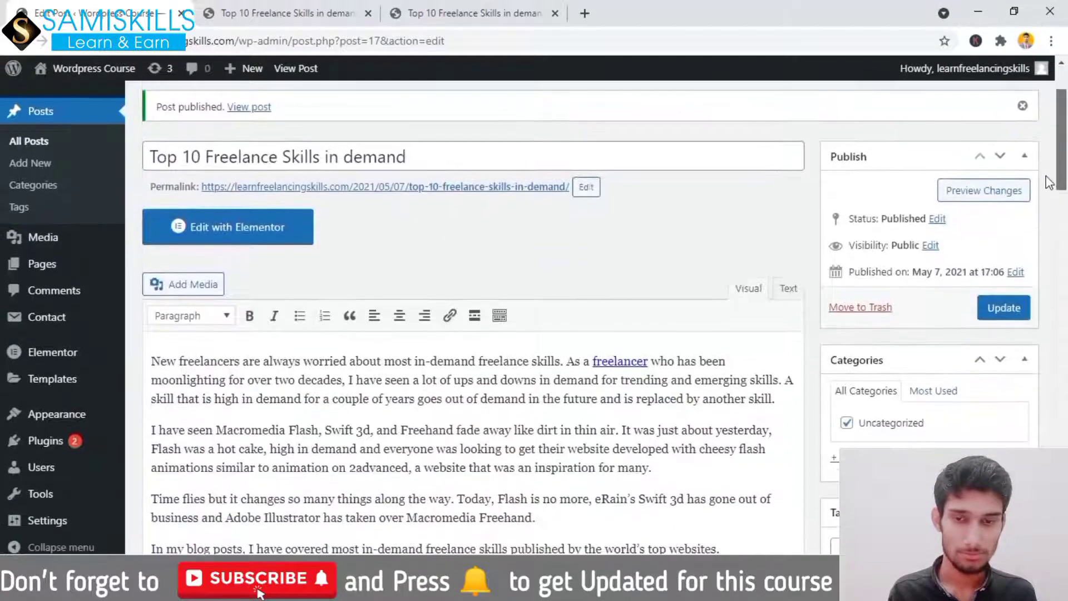
pyautogui.scroll(6, 1050, 117)
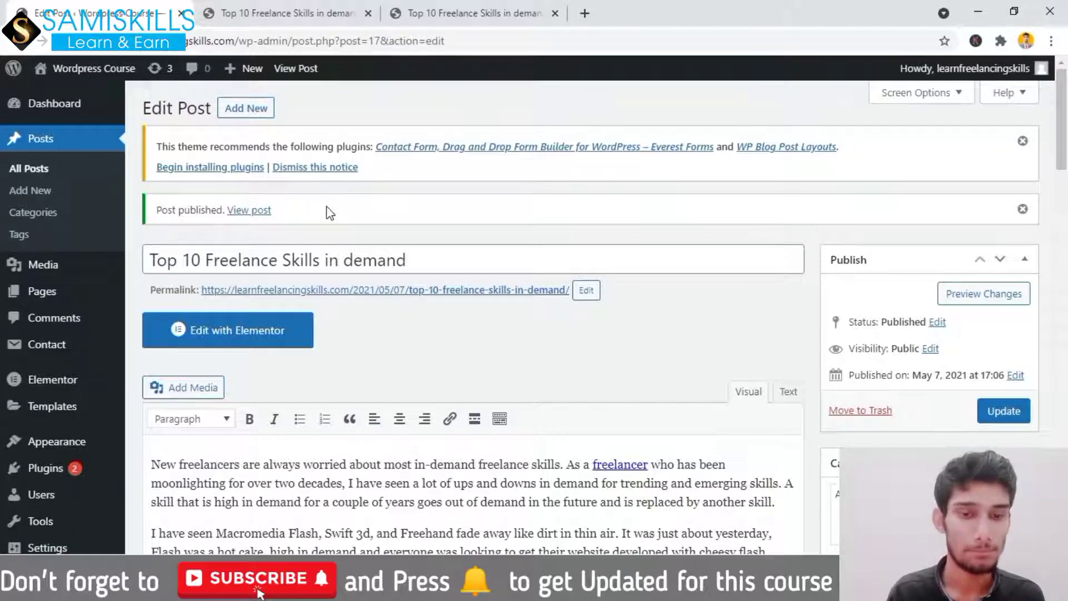
# Open the list of all posts and search it for hello.
pyautogui.click(38, 146)
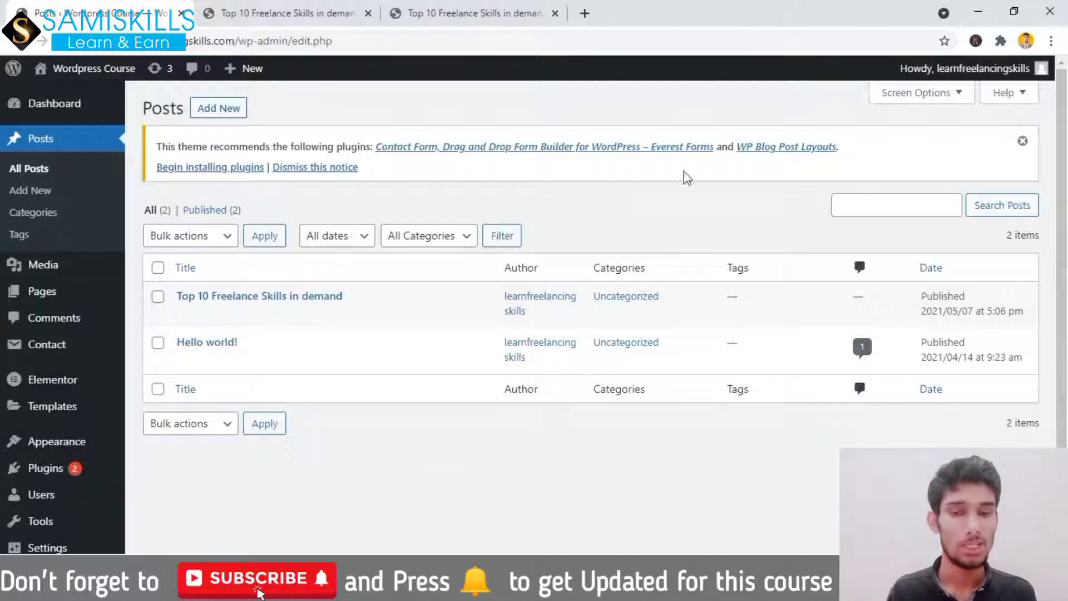
pyautogui.click(882, 207)
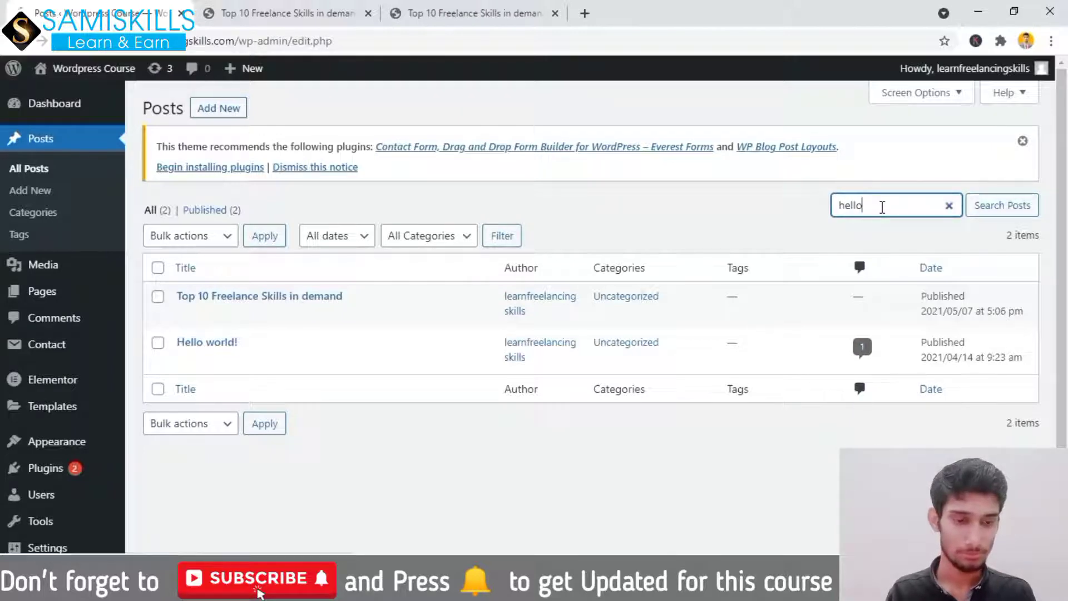
pyautogui.press('Return')
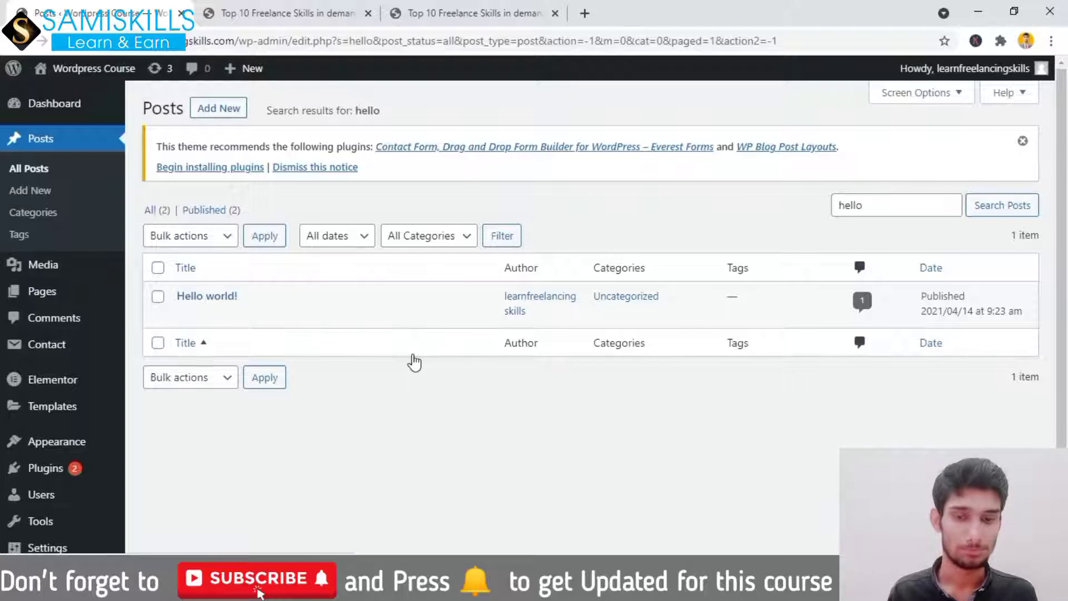
# Open the posts list's screen options and try hiding and restoring the Author, Categories, Tags, Comments and Date columns in turn.
pyautogui.click(932, 104)
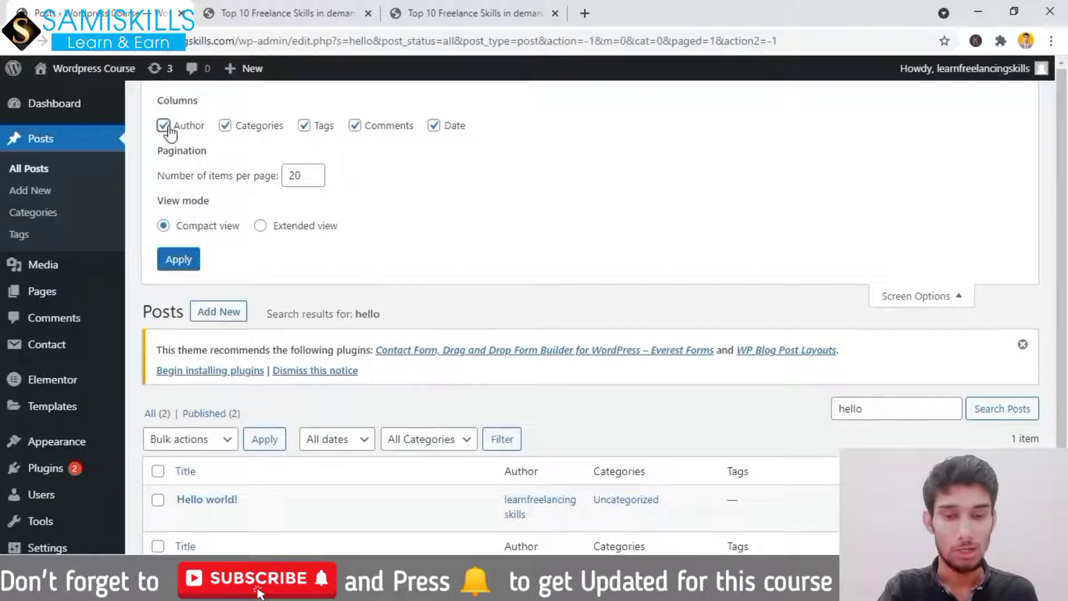
pyautogui.click(164, 126)
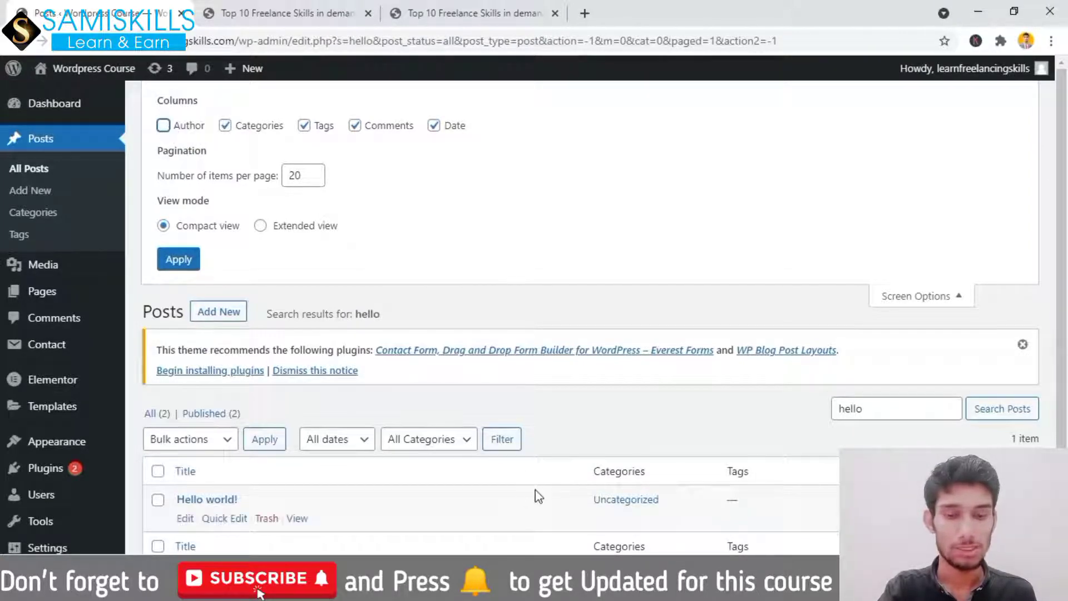
pyautogui.click(164, 125)
pyautogui.click(234, 134)
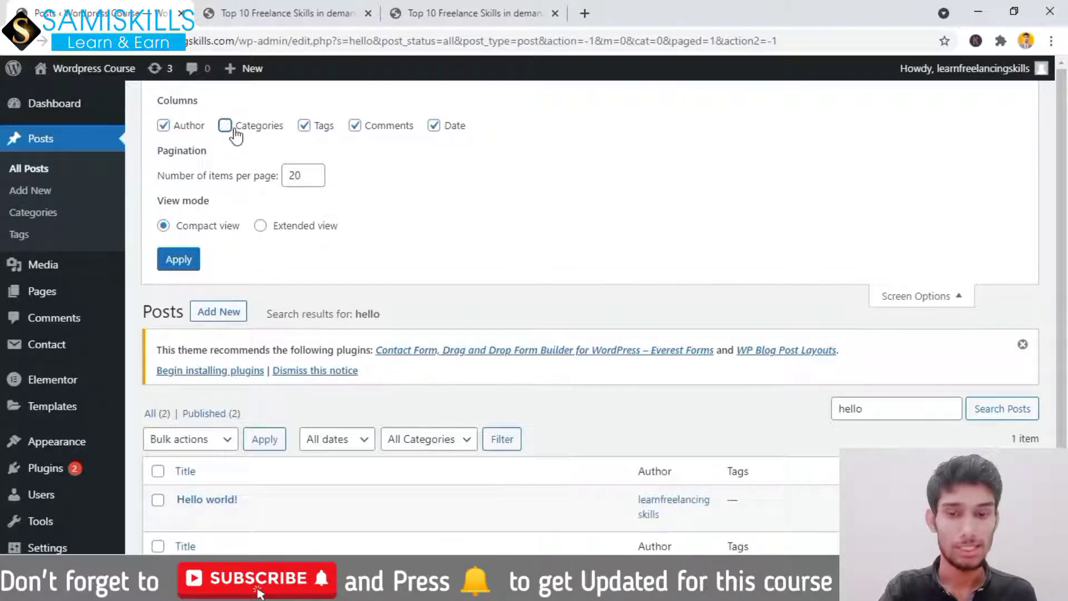
pyautogui.click(234, 133)
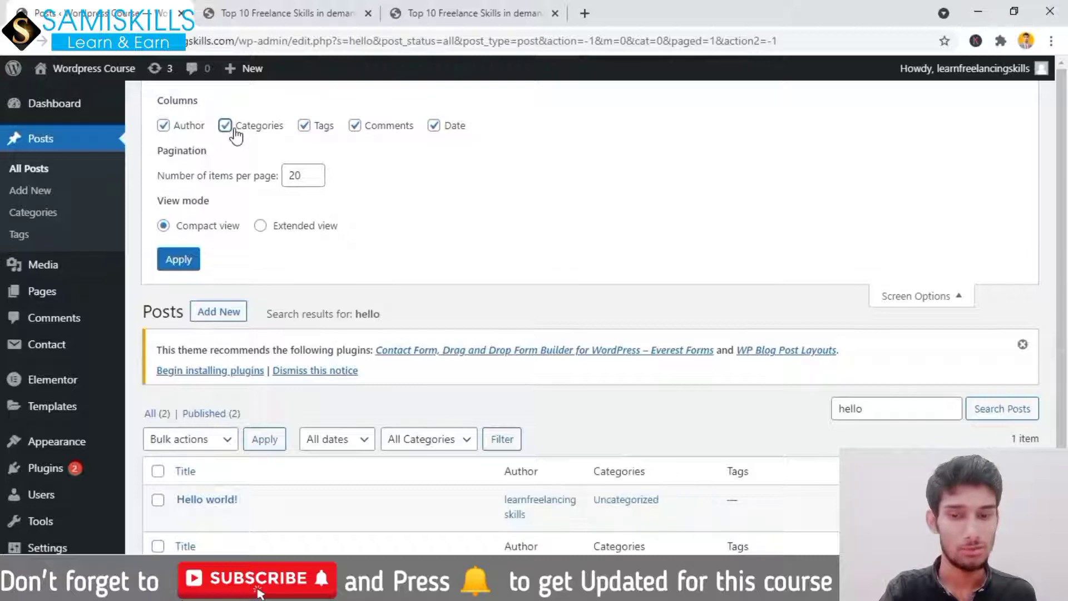
pyautogui.click(325, 137)
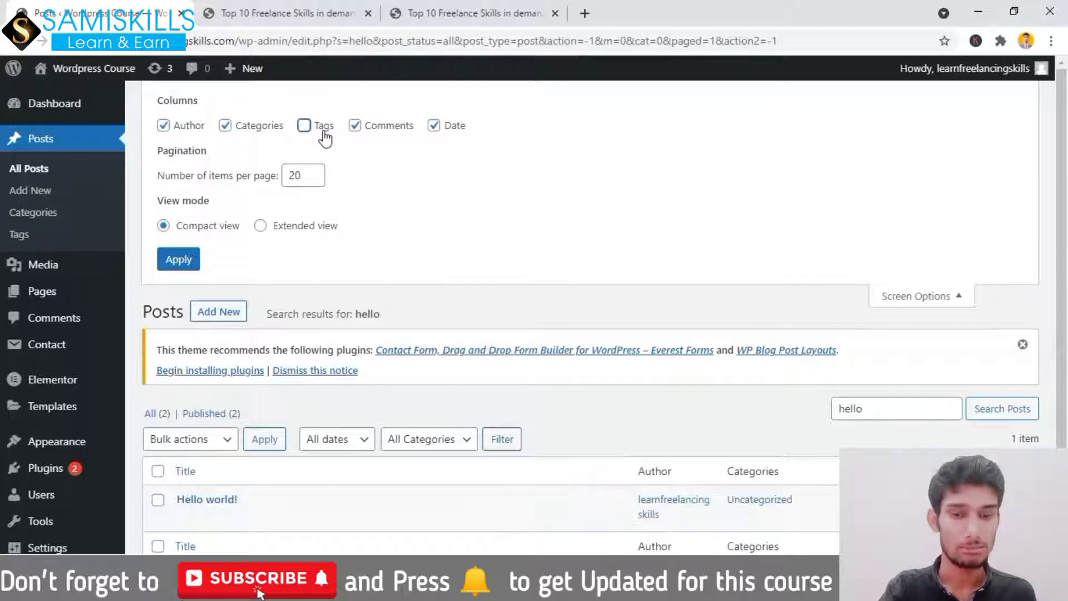
pyautogui.click(325, 137)
pyautogui.click(378, 137)
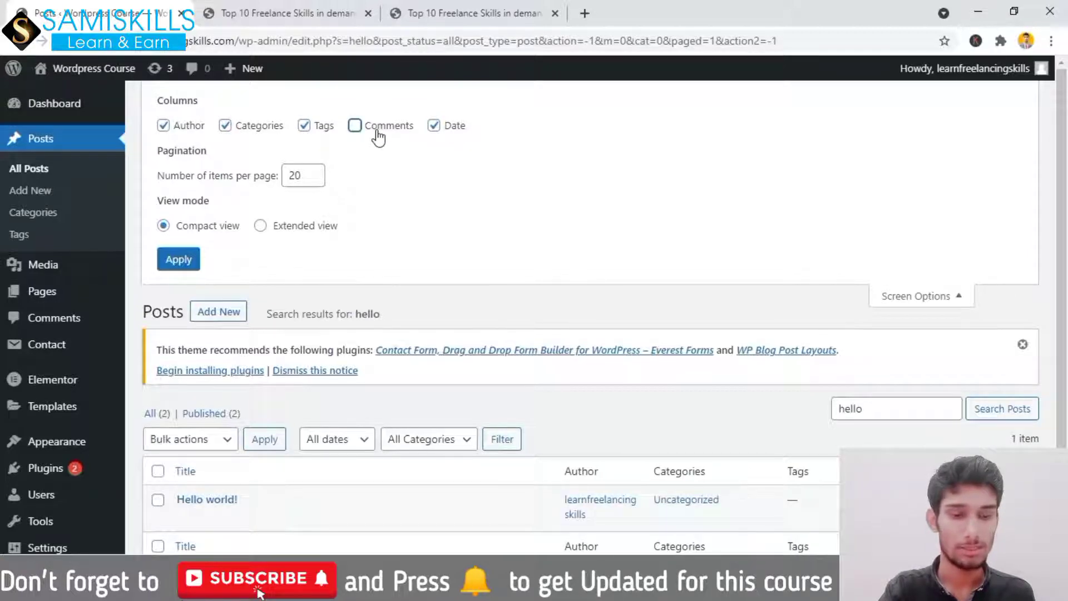
pyautogui.click(378, 137)
pyautogui.click(455, 136)
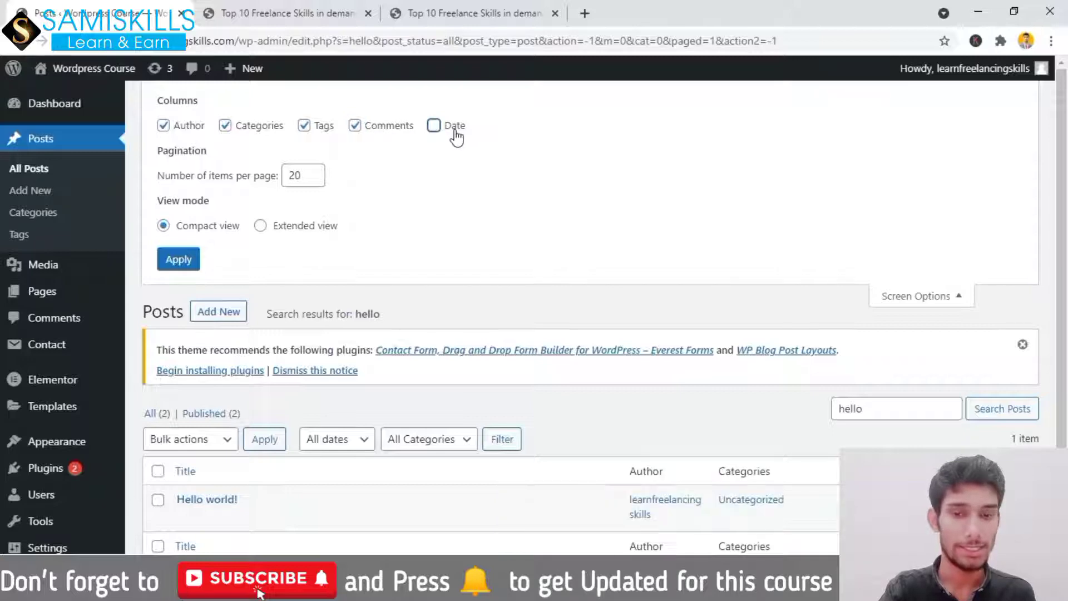
pyautogui.click(455, 136)
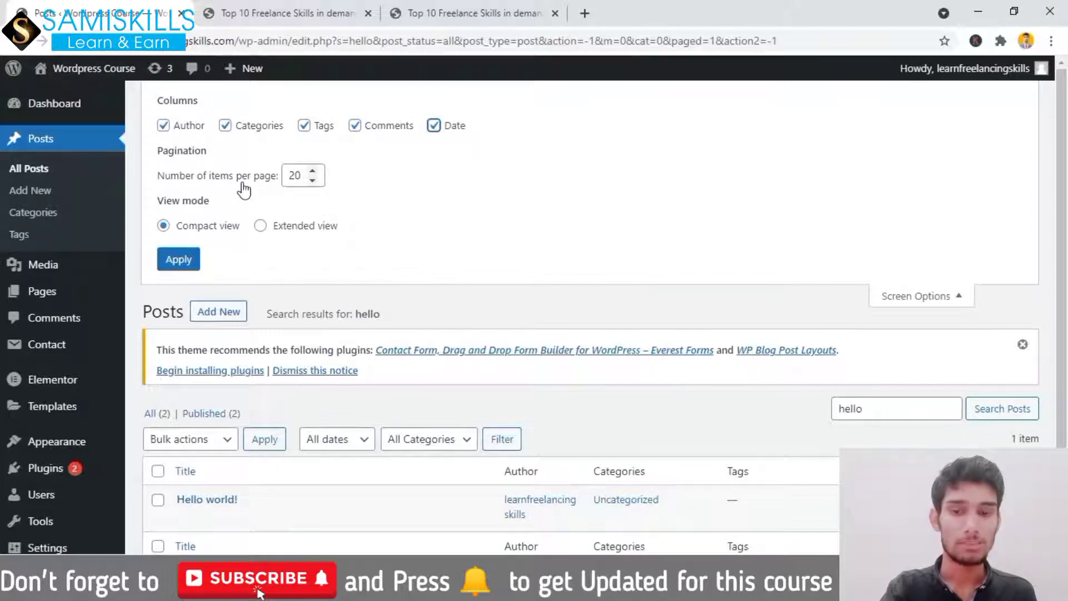
# Set the number of items per page in the posts list to 15 and apply the screen options.
pyautogui.doubleClick(294, 176)
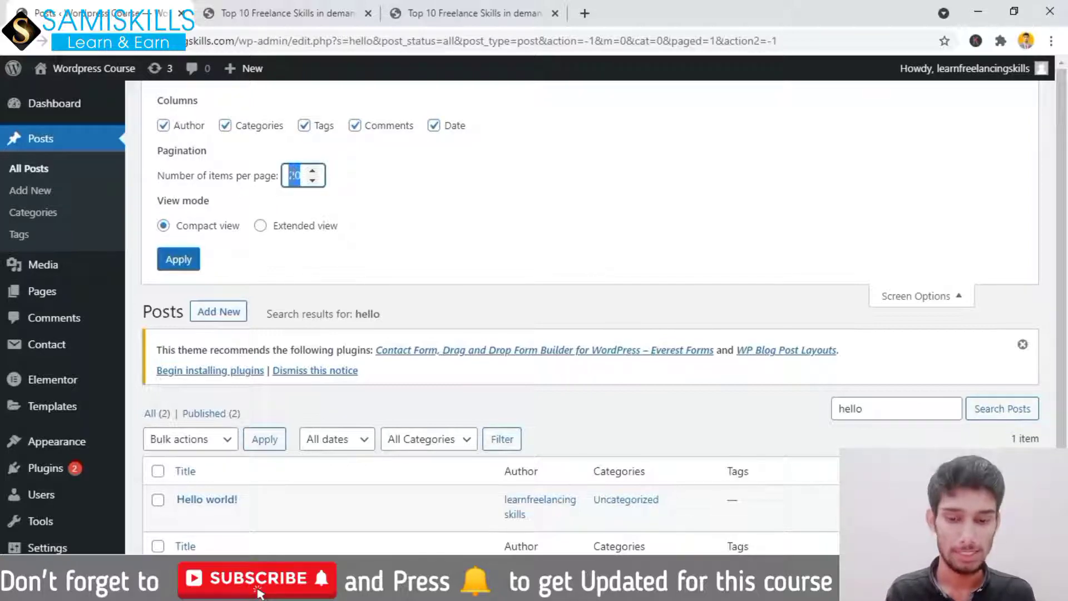
pyautogui.write('15')
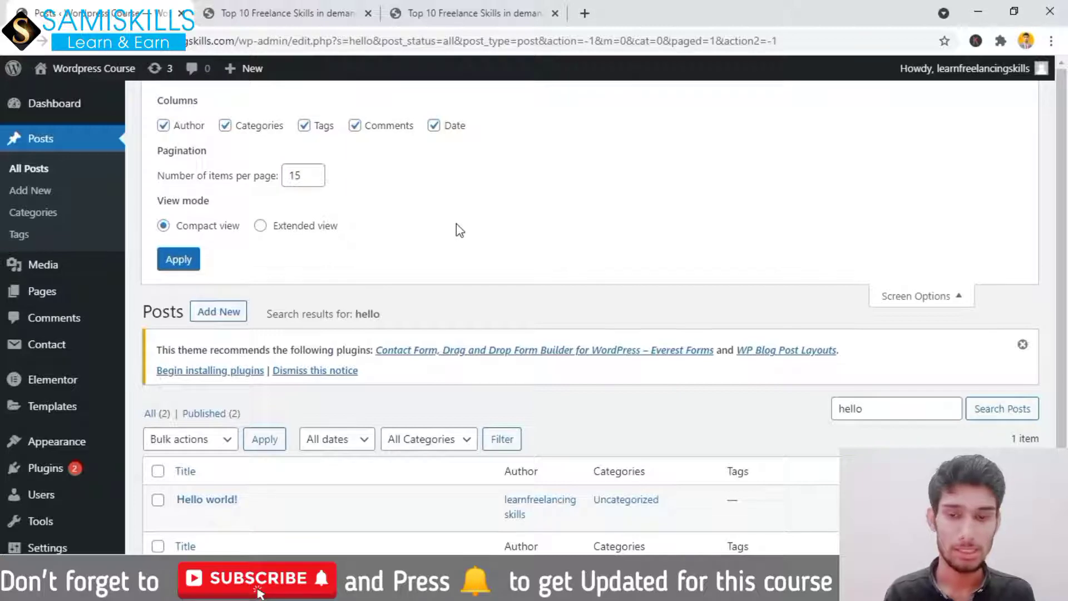
pyautogui.click(169, 265)
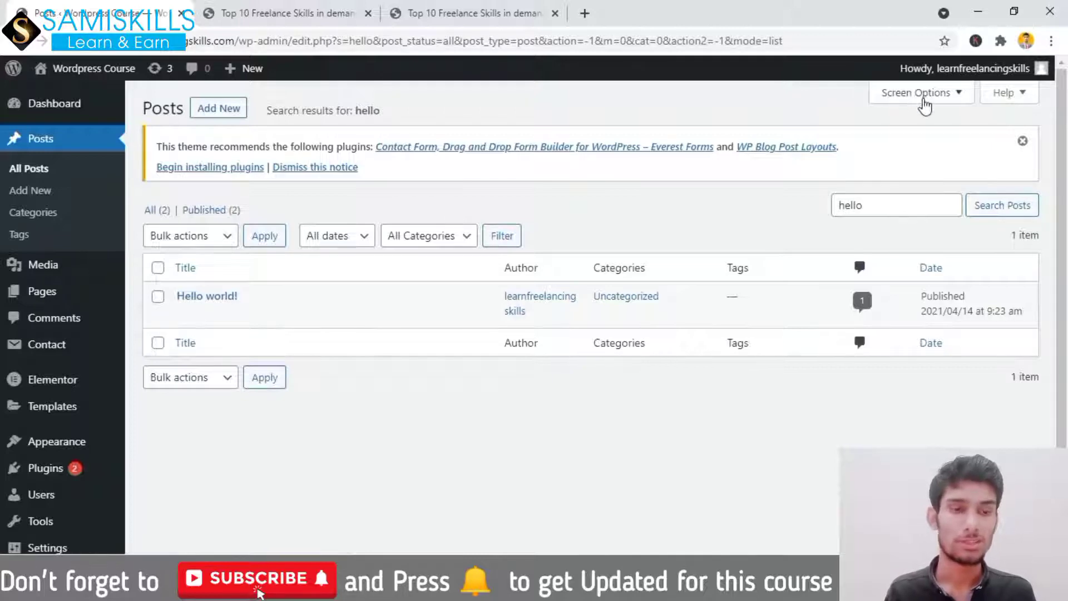
# Clear the search term from the posts search field.
pyautogui.click(885, 203)
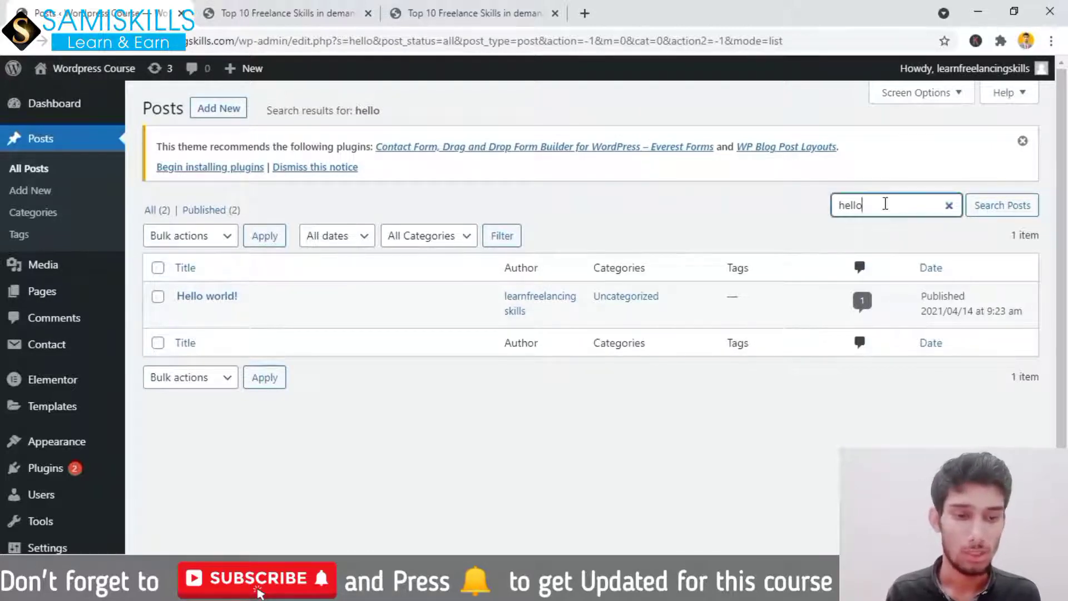
pyautogui.click(949, 205)
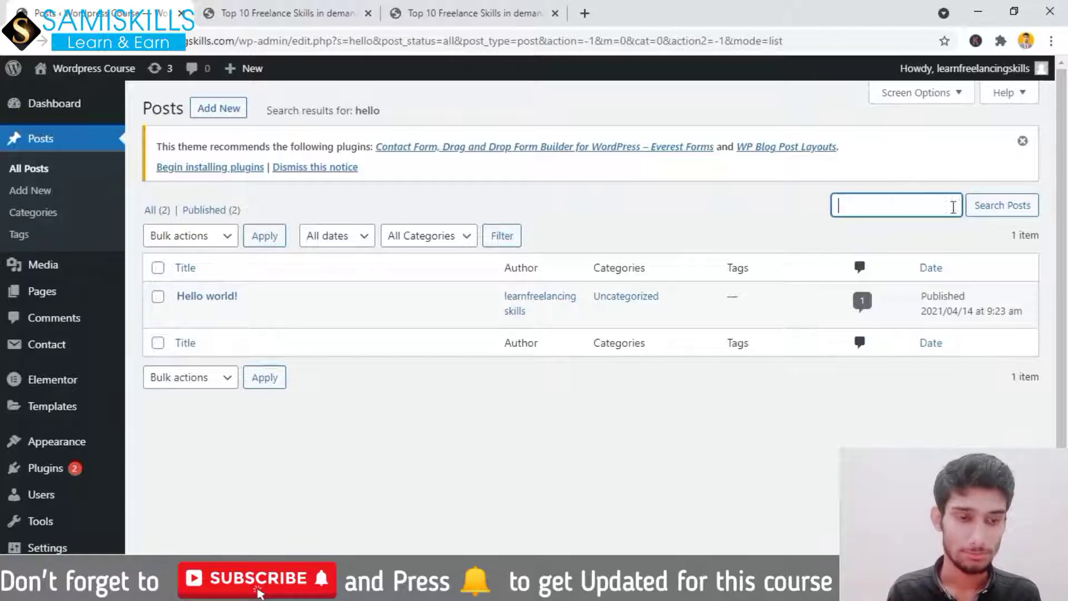
pyautogui.click(532, 194)
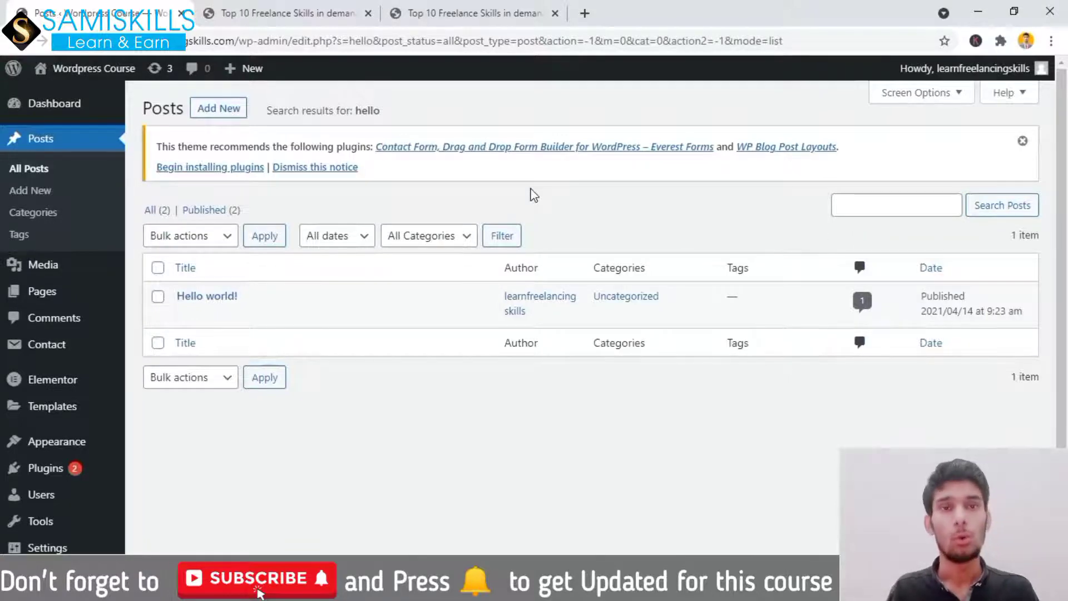